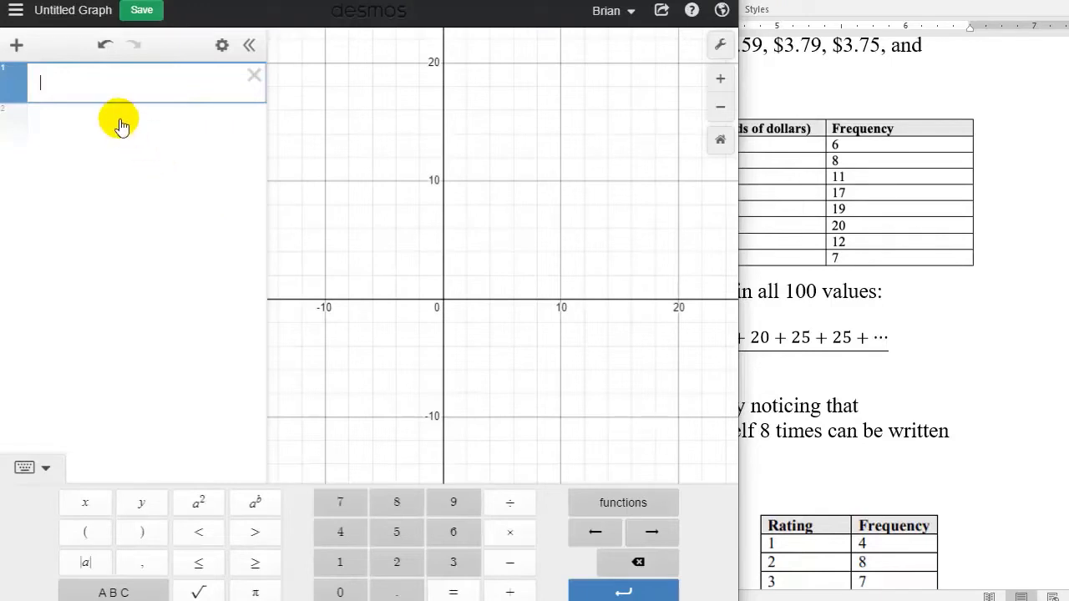
# - Open the add-item list in a blank Desmos graph beside the Word rating worksheet
pyautogui.click(16, 47)
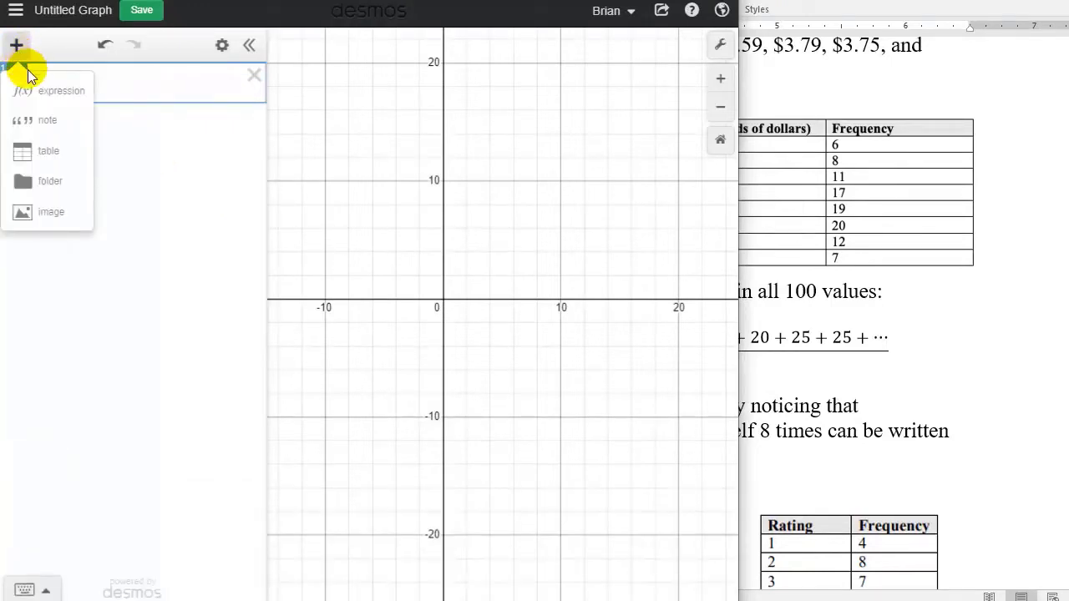
# - Add a table and enter the ratings 1–5 in its x₁ column
pyautogui.click(39, 151)
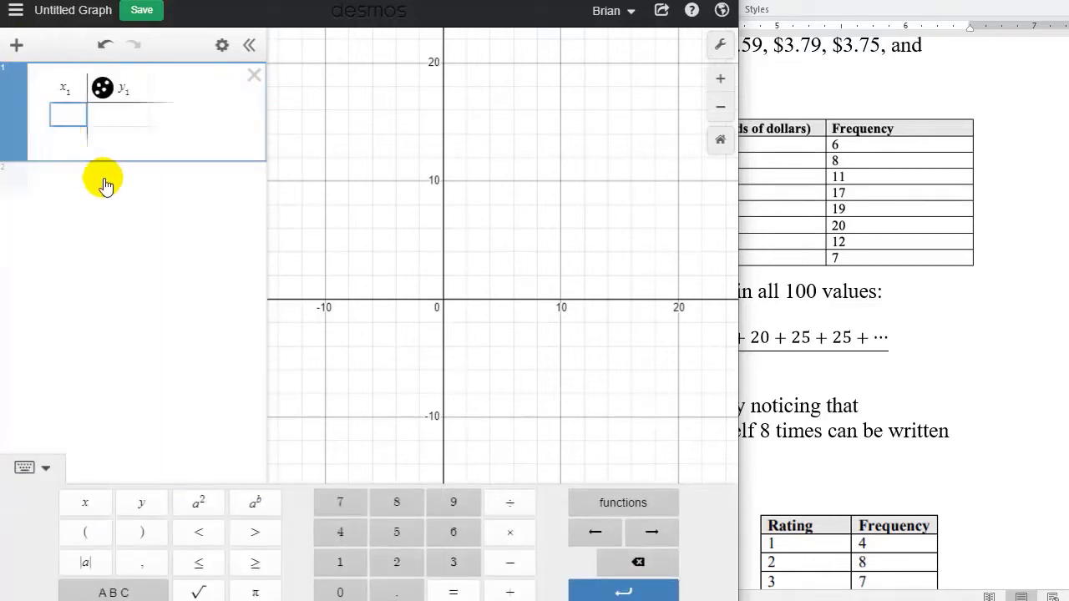
pyautogui.scroll(-3, 918, 263)
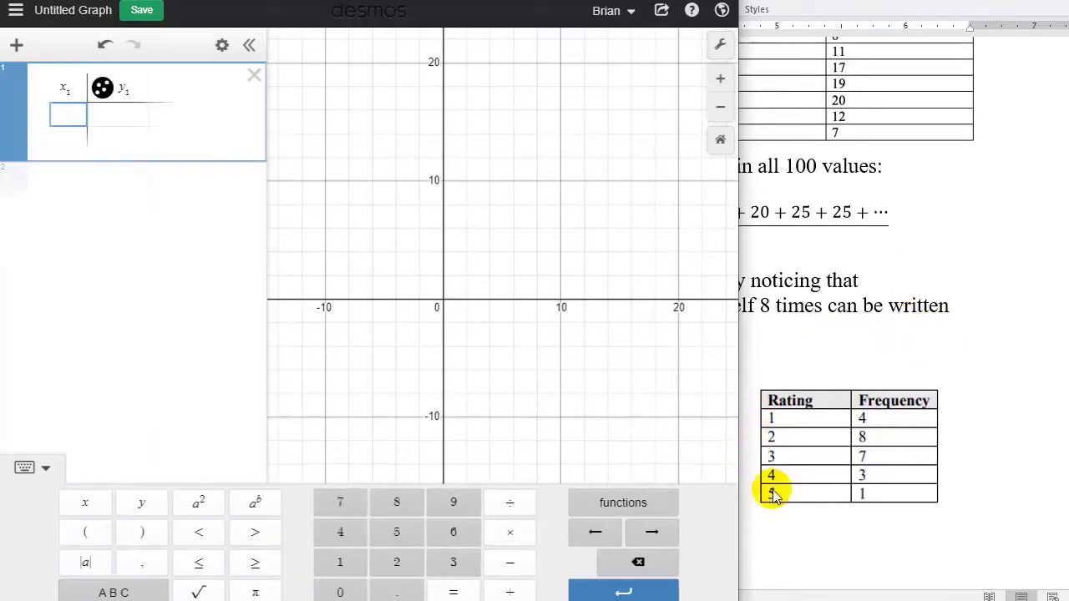
pyautogui.scroll(5, 860, 334)
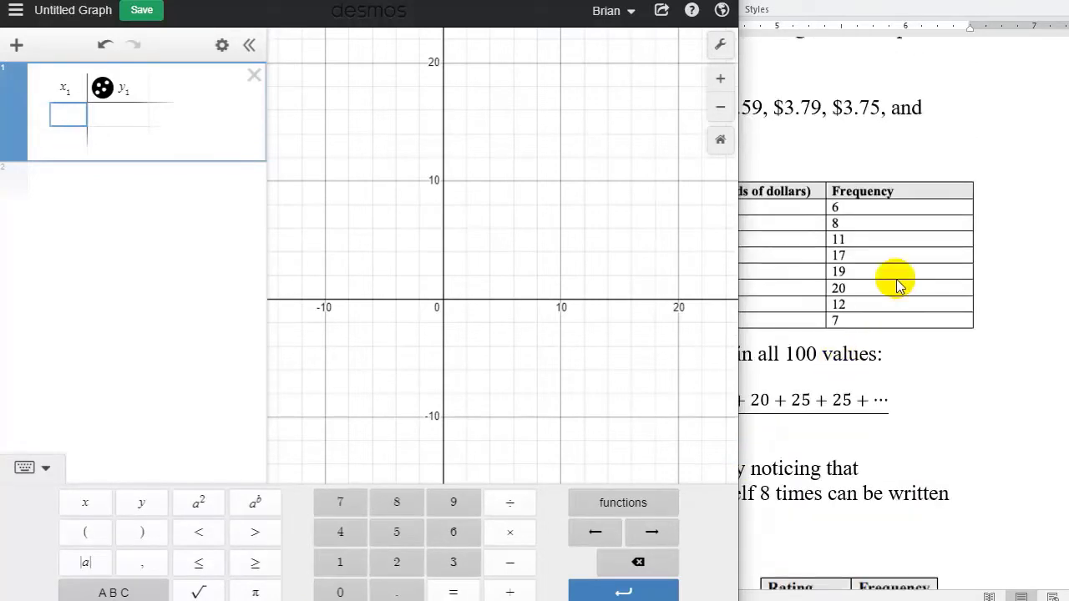
pyautogui.click(998, 398)
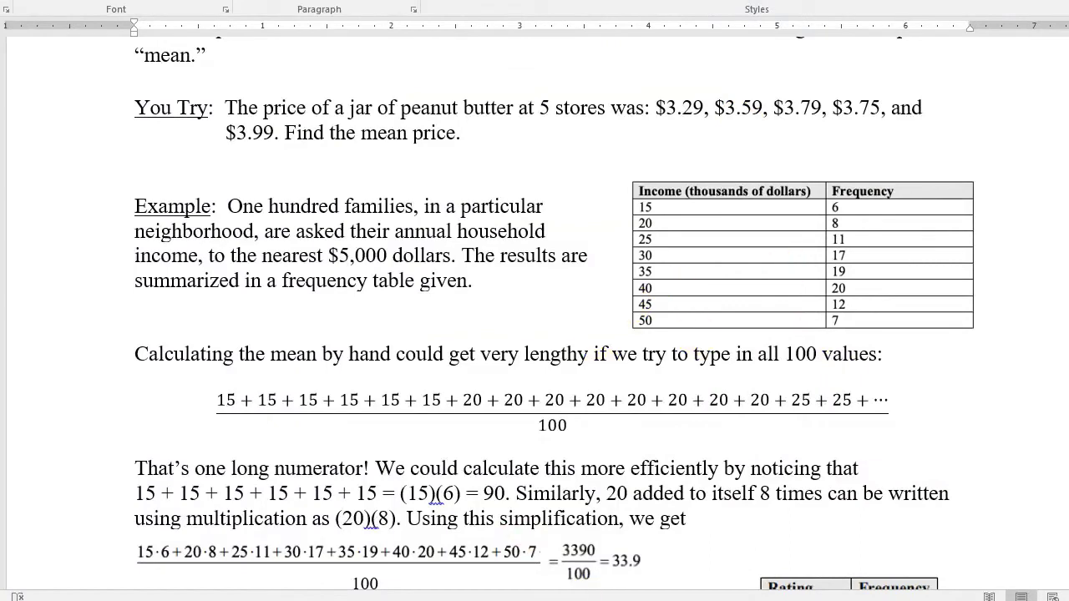
pyautogui.hotkey('alt', 'Tab')
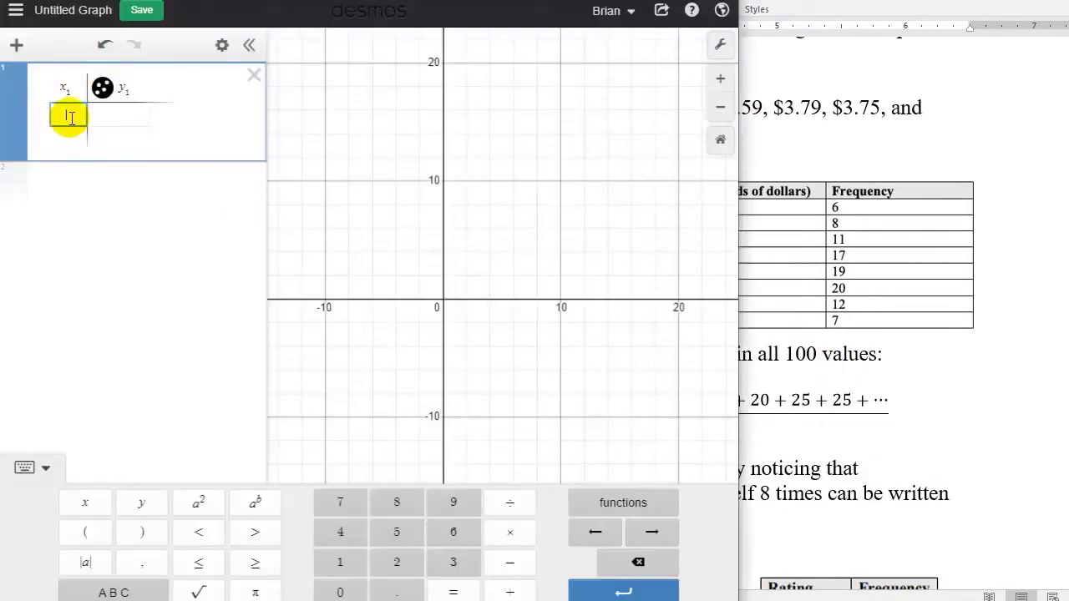
pyautogui.scroll(-6, 802, 313)
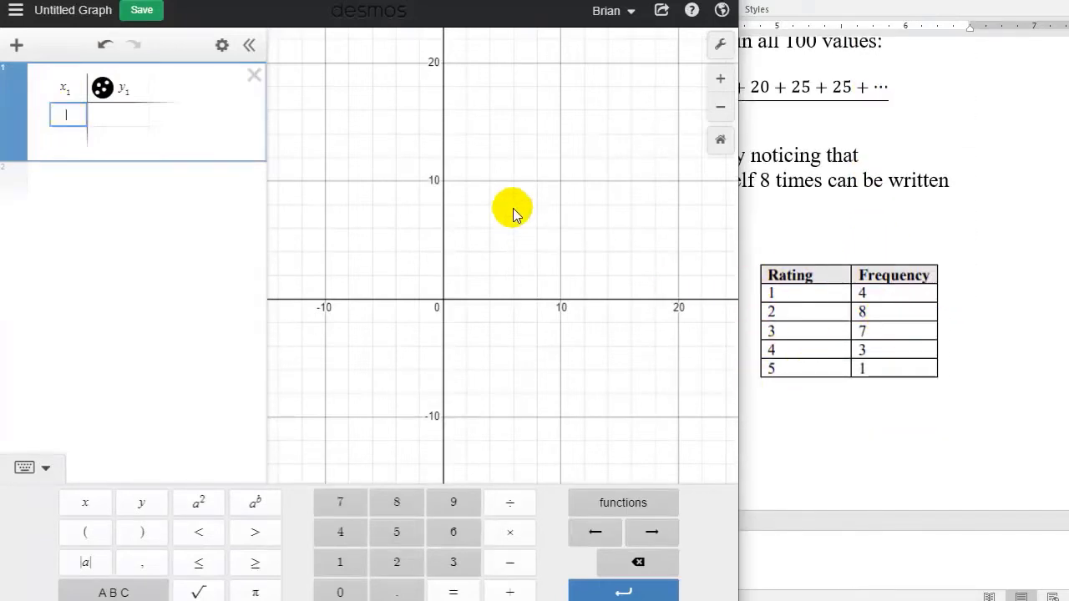
pyautogui.write('1')
pyautogui.press('Return')
pyautogui.write('2')
pyautogui.press('Return')
pyautogui.write('3')
pyautogui.press('Return')
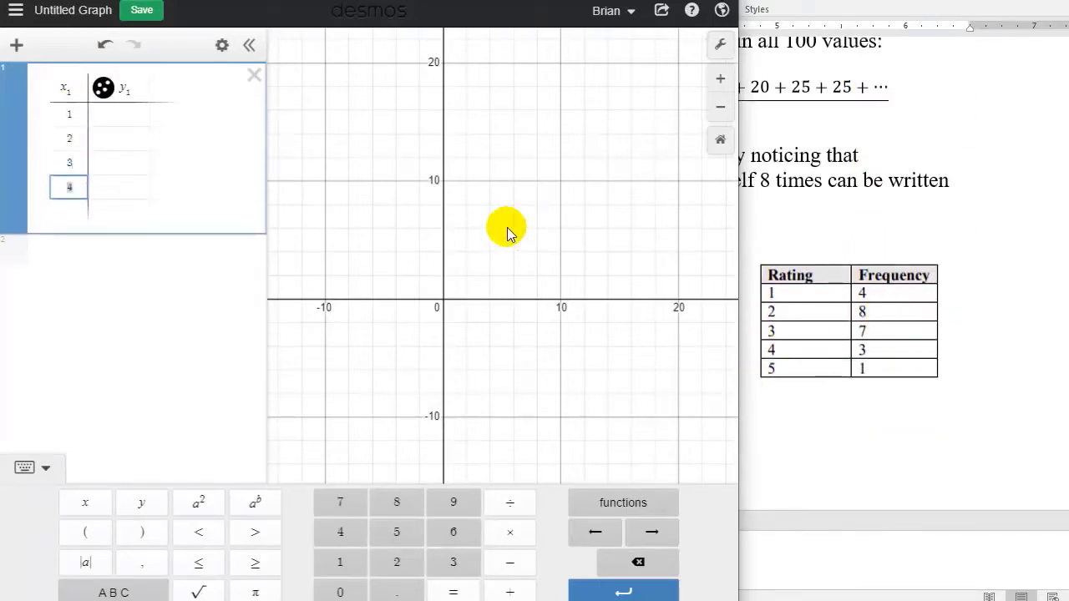
pyautogui.write('4')
pyautogui.press('Return')
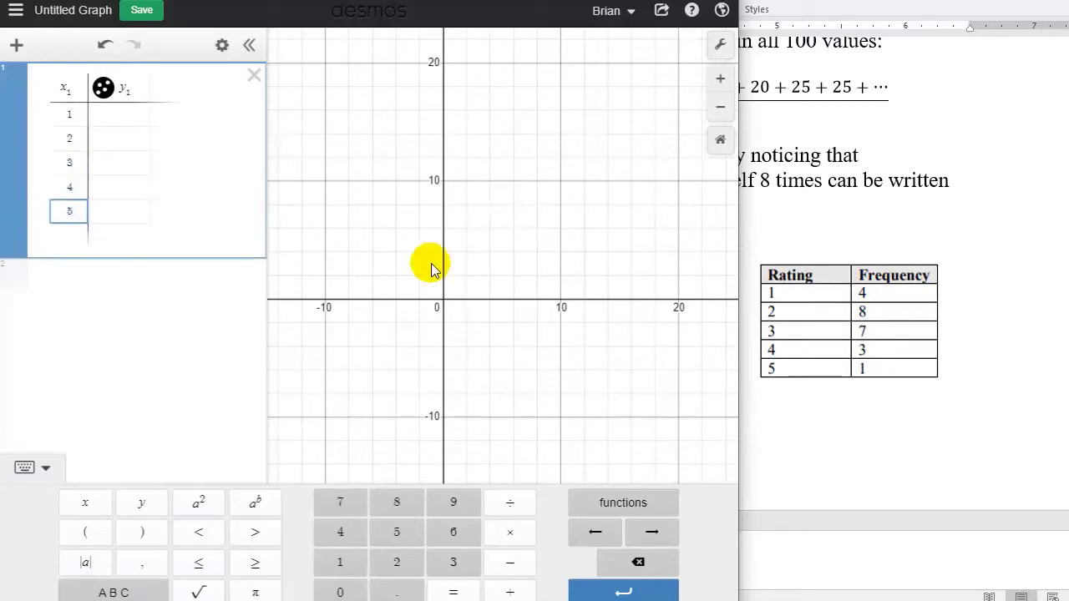
# - Fill the y₁ column with frequencies 4, 8, 7, 3, 1
pyautogui.click(112, 113)
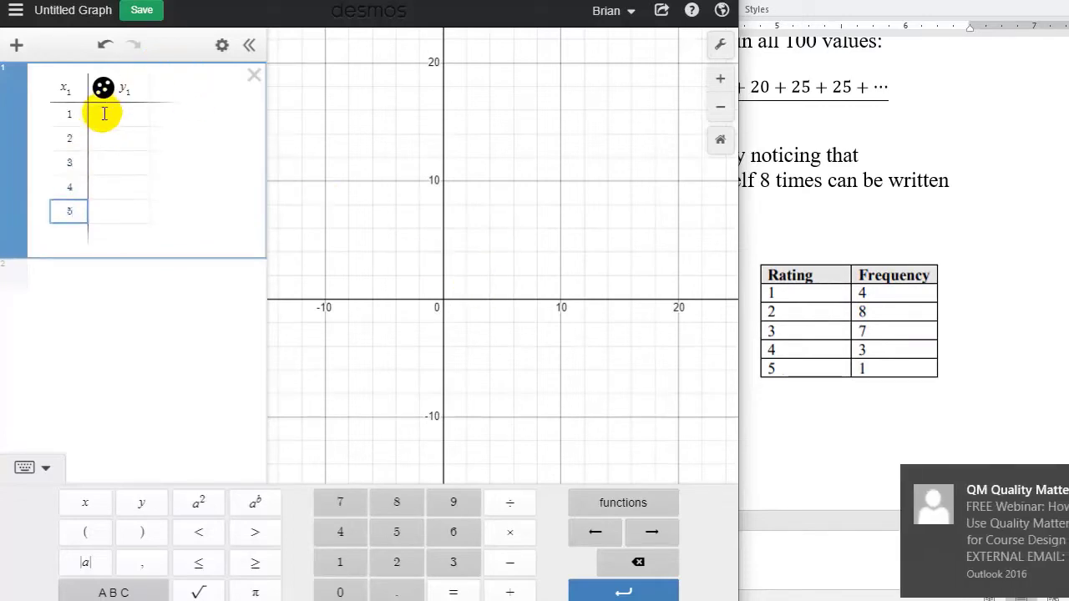
pyautogui.click(1056, 476)
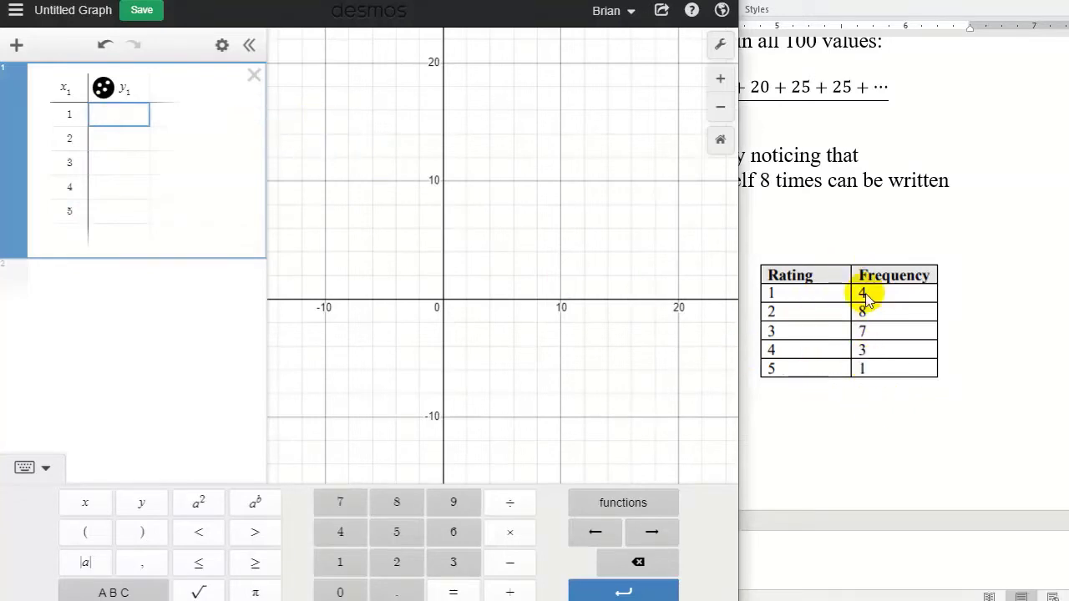
pyautogui.write('4')
pyautogui.press('Return')
pyautogui.write('8')
pyautogui.press('Return')
pyautogui.write('7')
pyautogui.press('Return')
pyautogui.write('3')
pyautogui.press('Return')
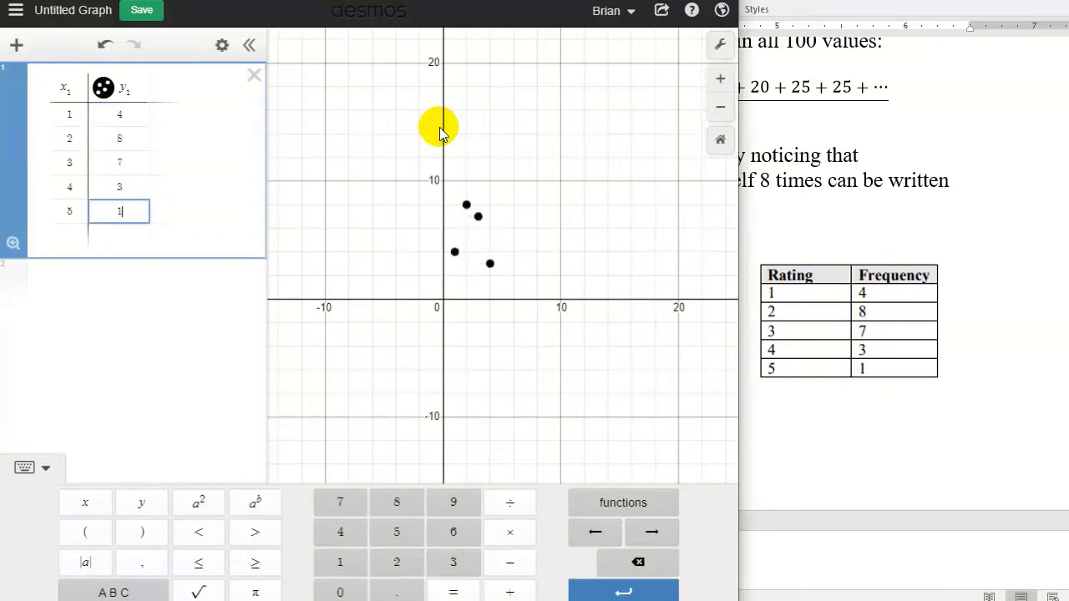
pyautogui.write('1')
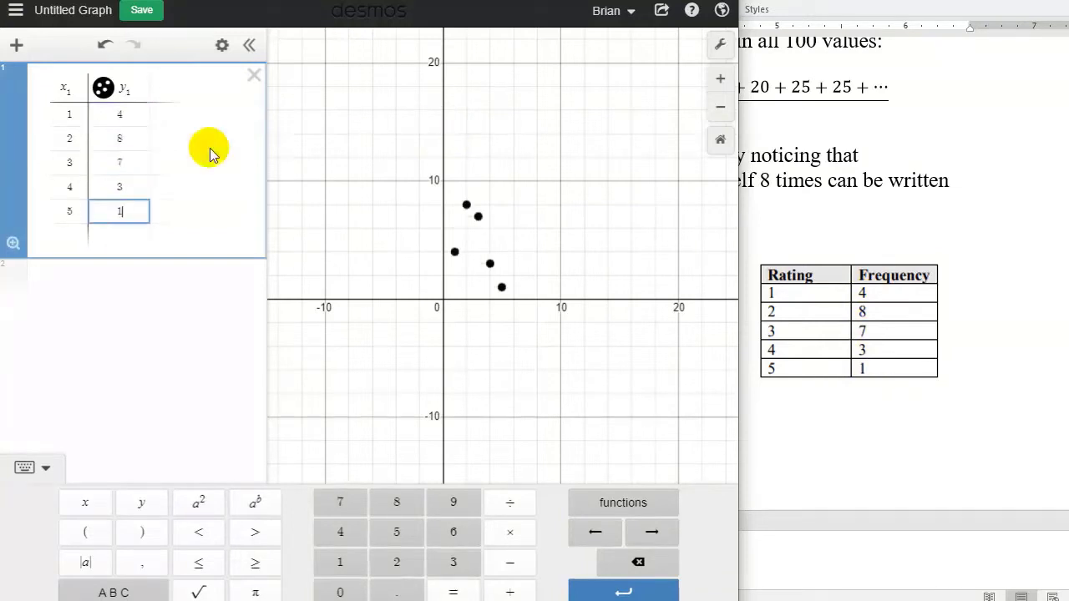
# - Add a second expression line below the table, then review Word's worked income-mean example
pyautogui.click(107, 276)
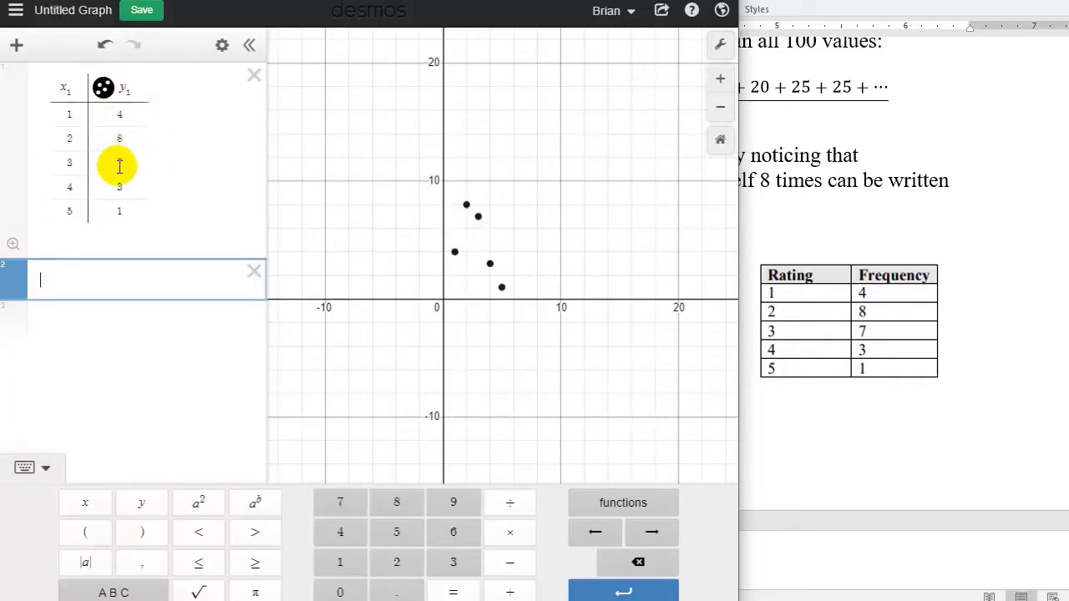
pyautogui.click(945, 226)
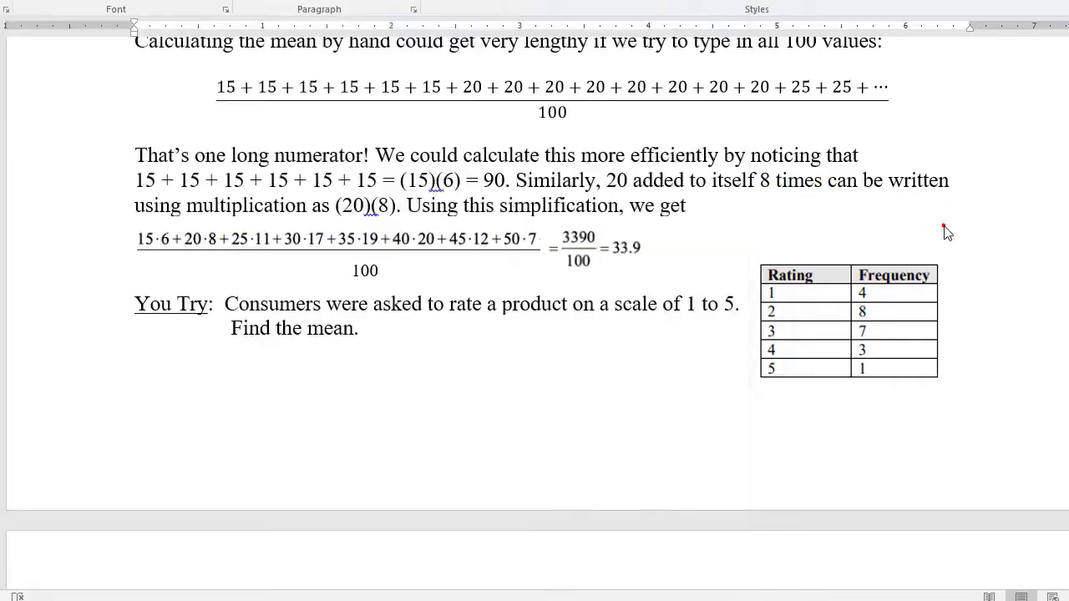
pyautogui.scroll(5, 635, 203)
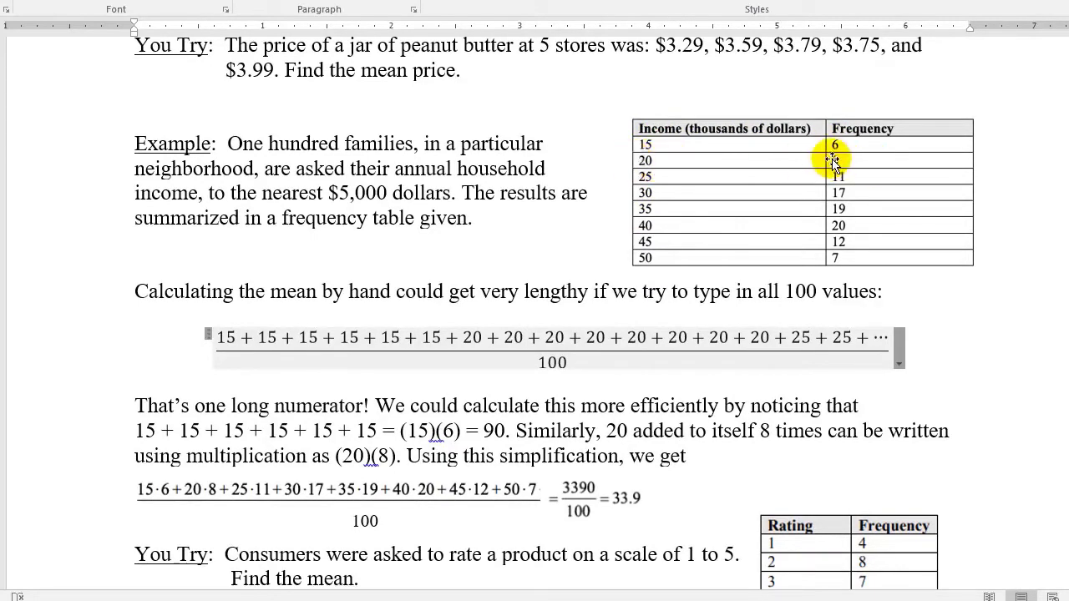
pyautogui.scroll(-1, 806, 167)
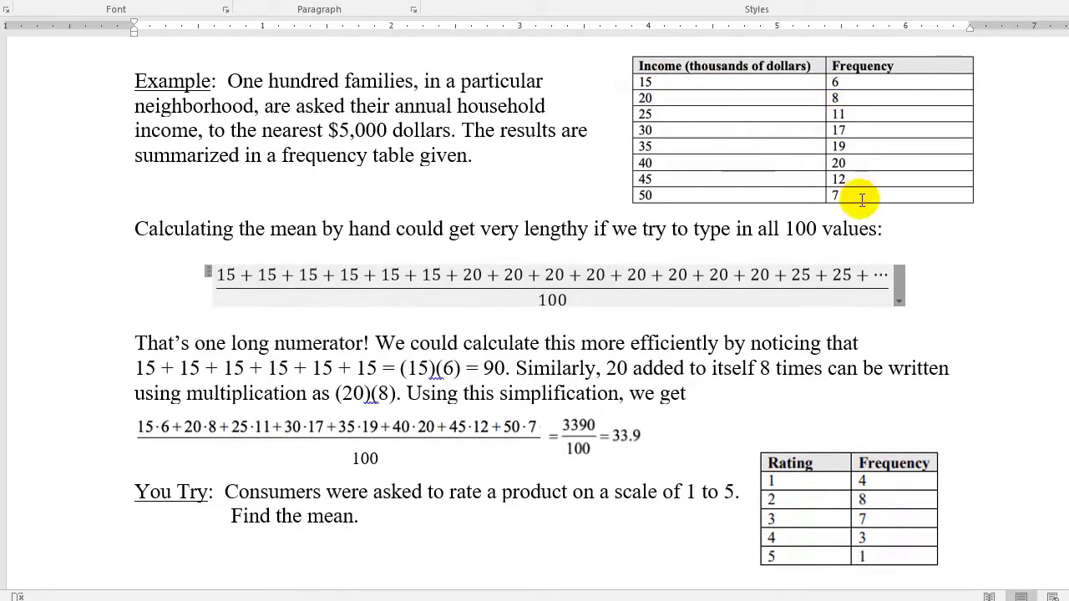
pyautogui.scroll(-1, 835, 201)
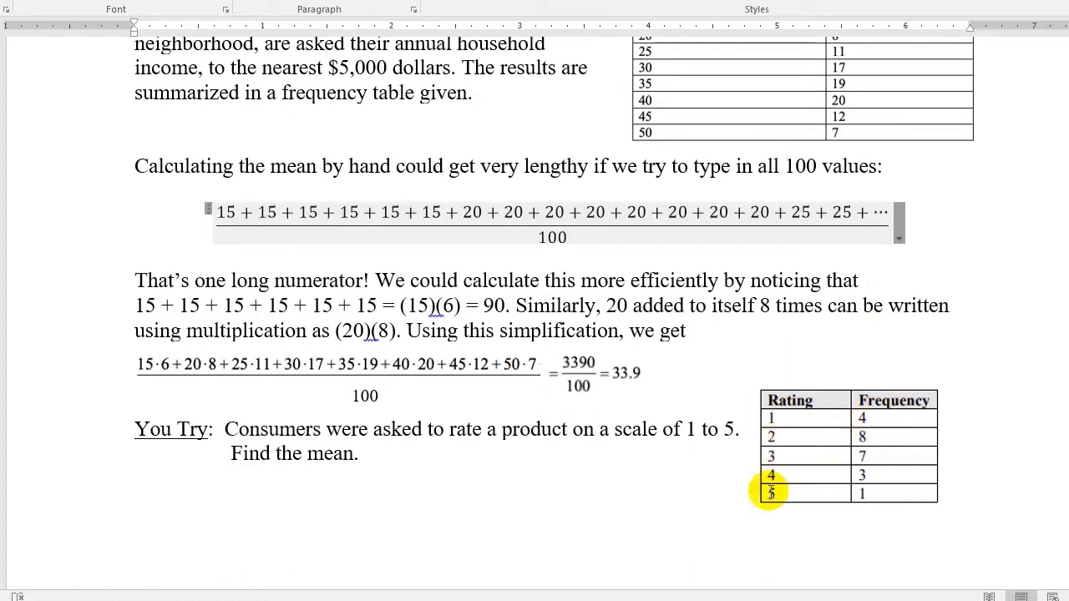
pyautogui.hotkey('alt', 'Tab')
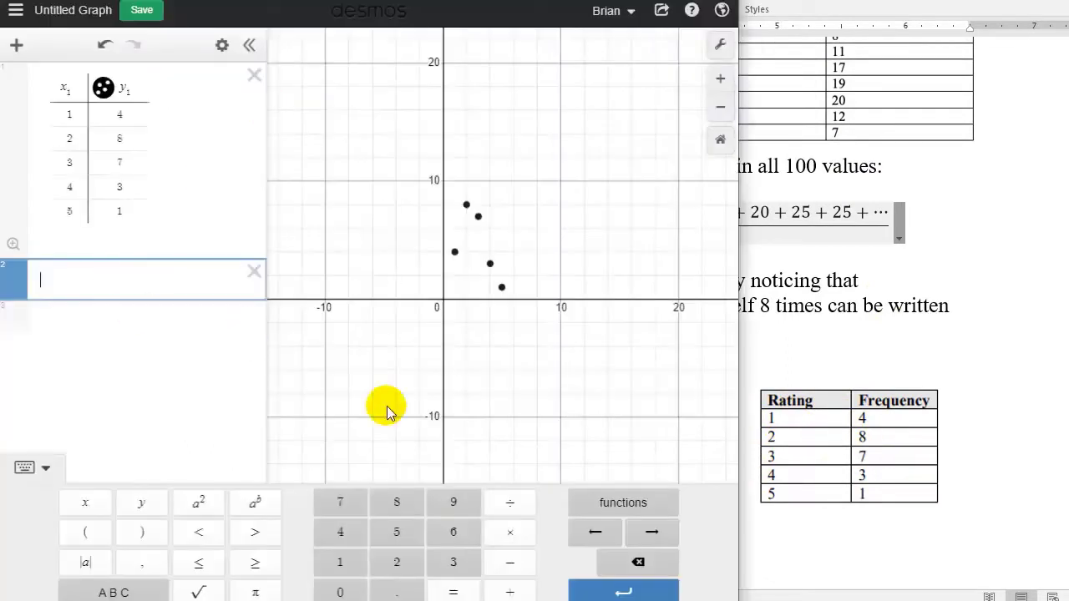
# - Enter total(x₁·y₁) from the Stats functions, giving 58, then check the Word worksheet
pyautogui.click(617, 500)
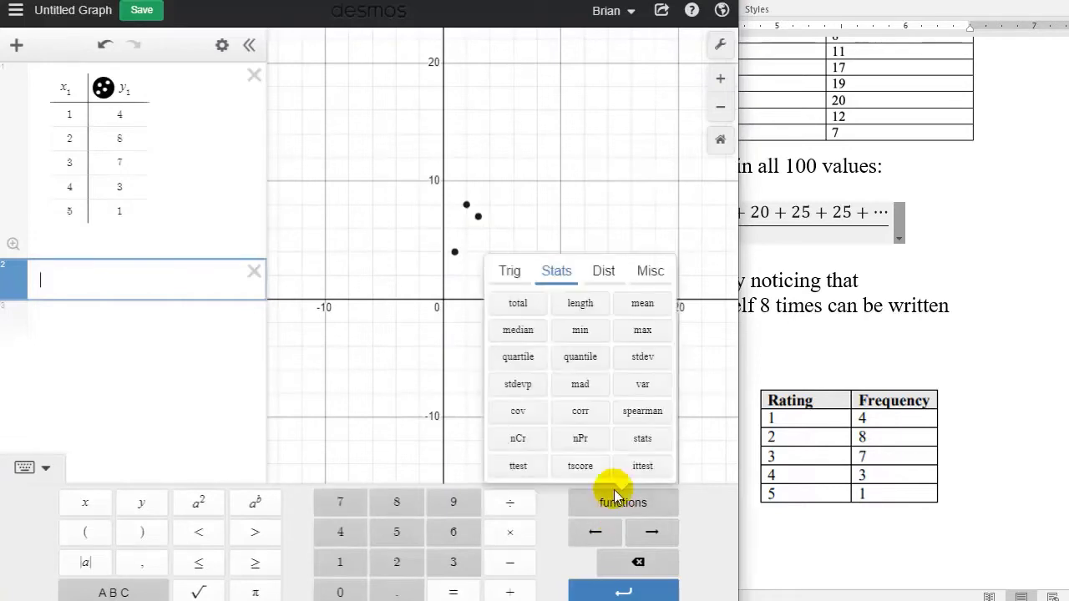
pyautogui.click(515, 306)
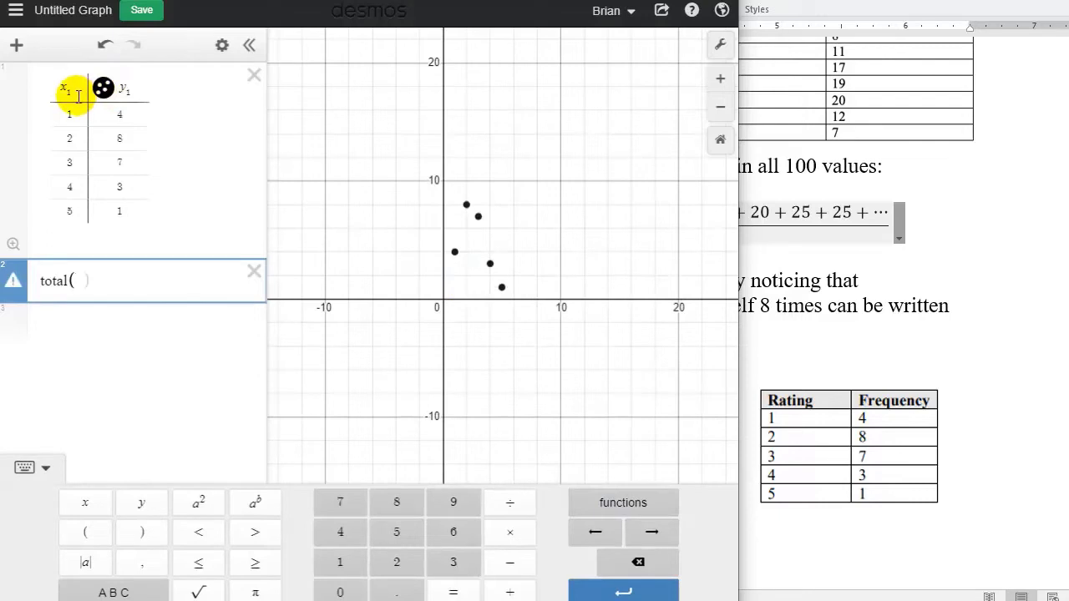
pyautogui.click(84, 504)
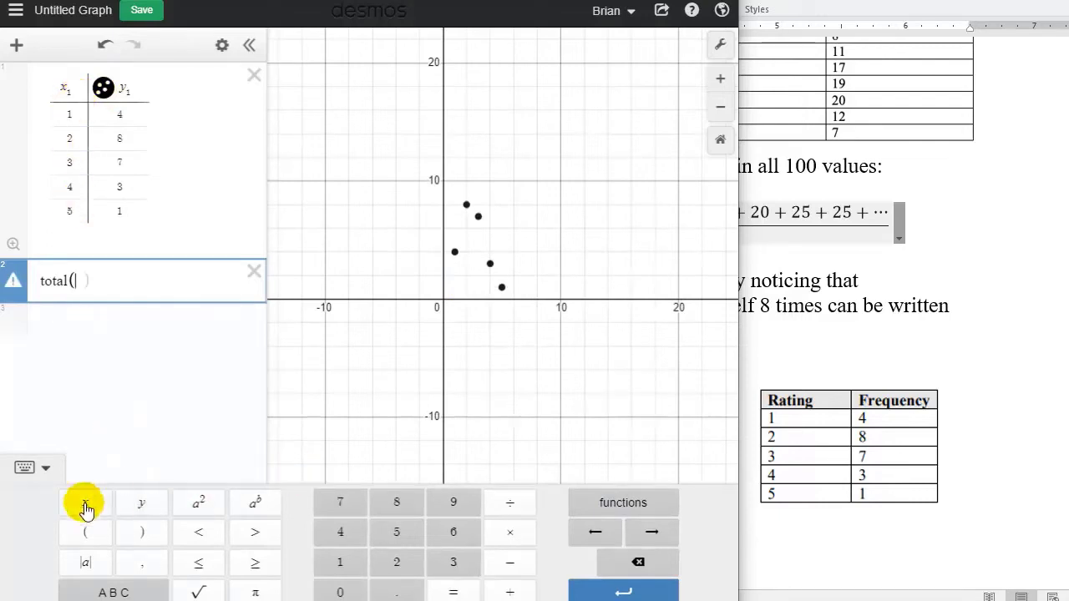
pyautogui.click(341, 566)
pyautogui.click(501, 532)
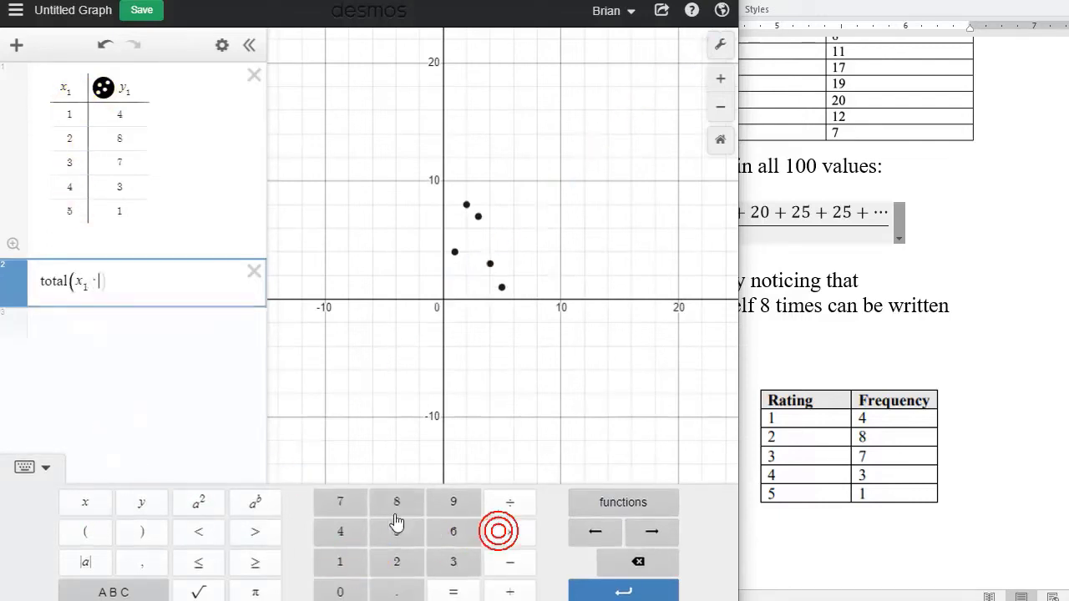
pyautogui.click(143, 505)
pyautogui.click(340, 562)
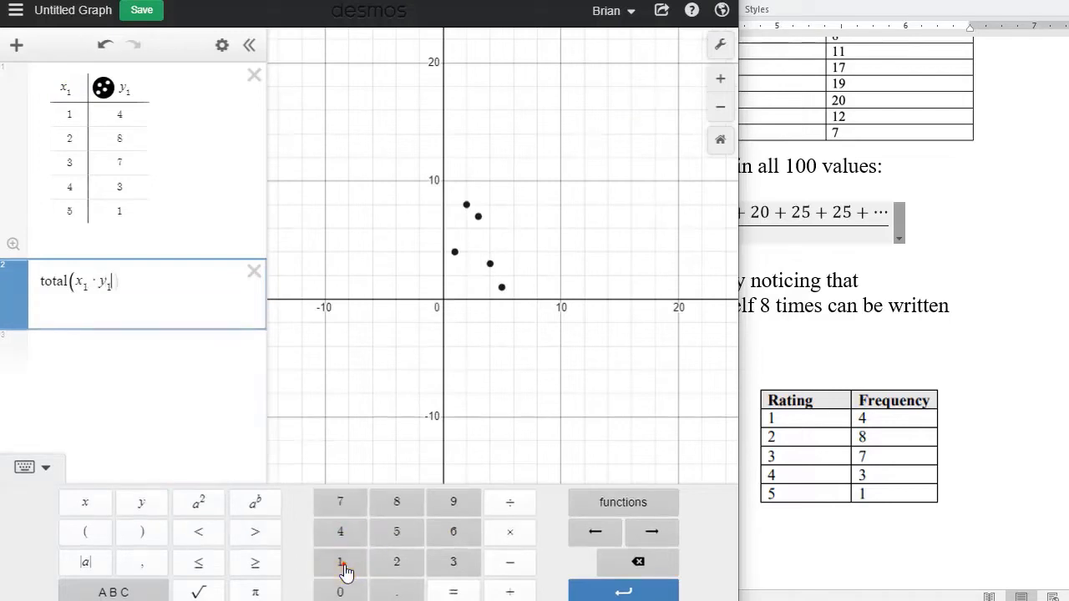
pyautogui.click(179, 345)
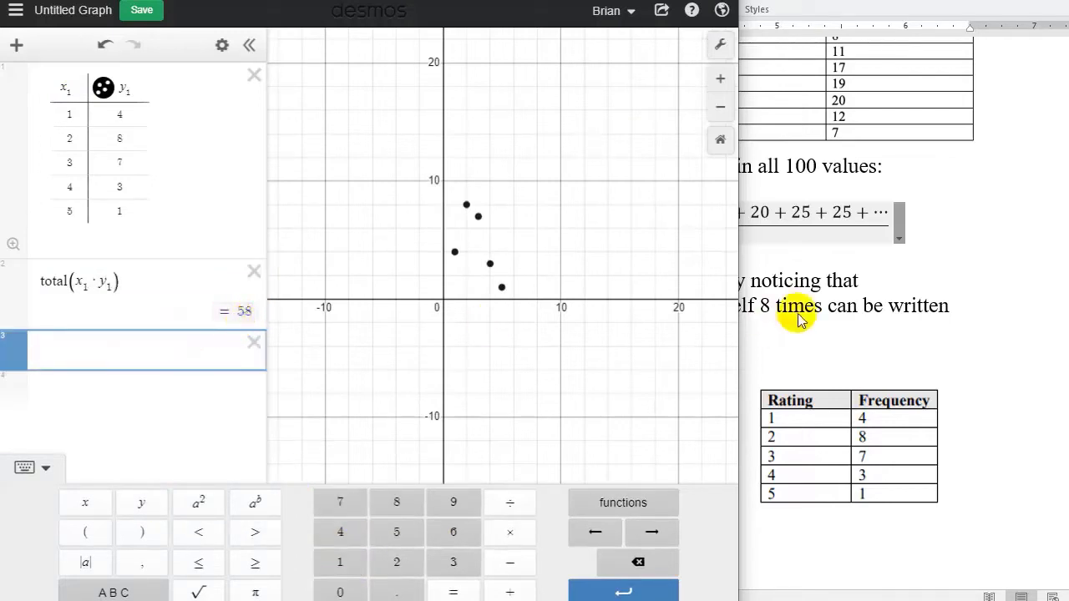
pyautogui.click(853, 349)
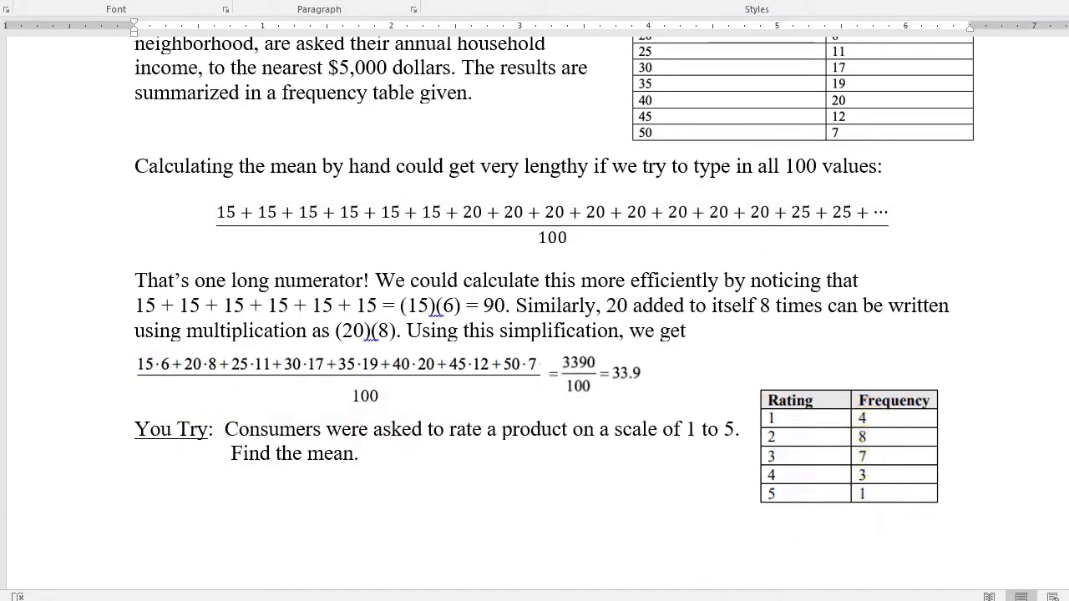
pyautogui.hotkey('alt', 'Tab')
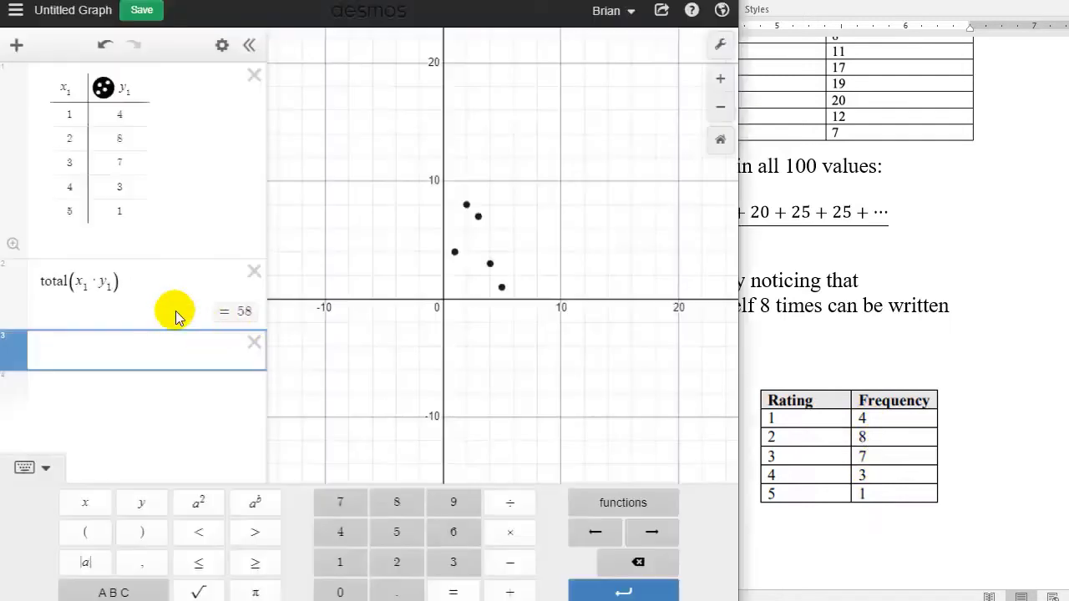
# - Divide by total(y₁) and name it m, giving the mean 2.52173913043
pyautogui.click(134, 288)
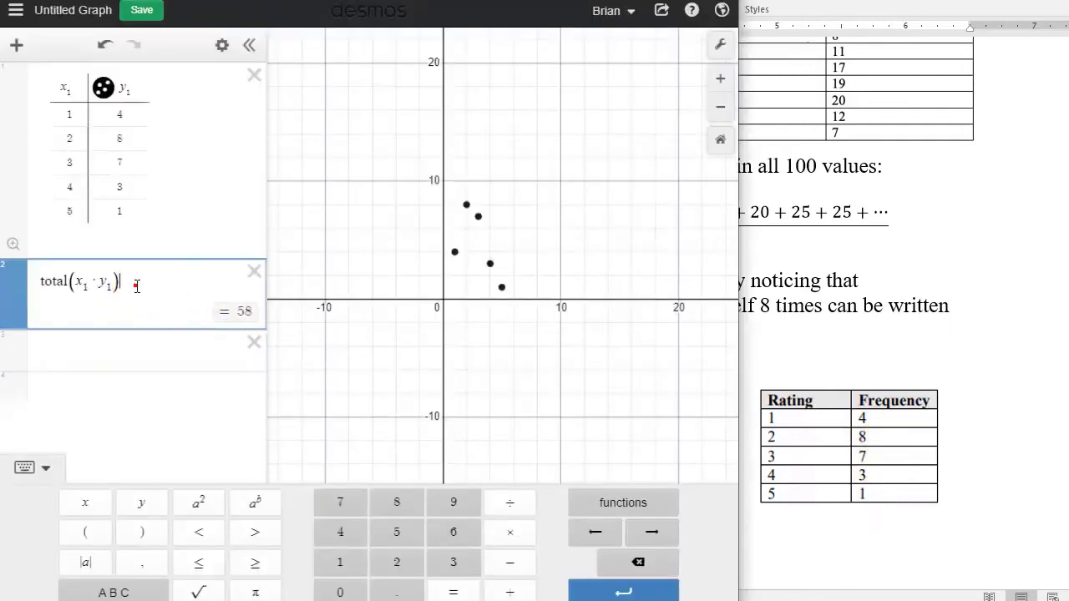
pyautogui.click(507, 507)
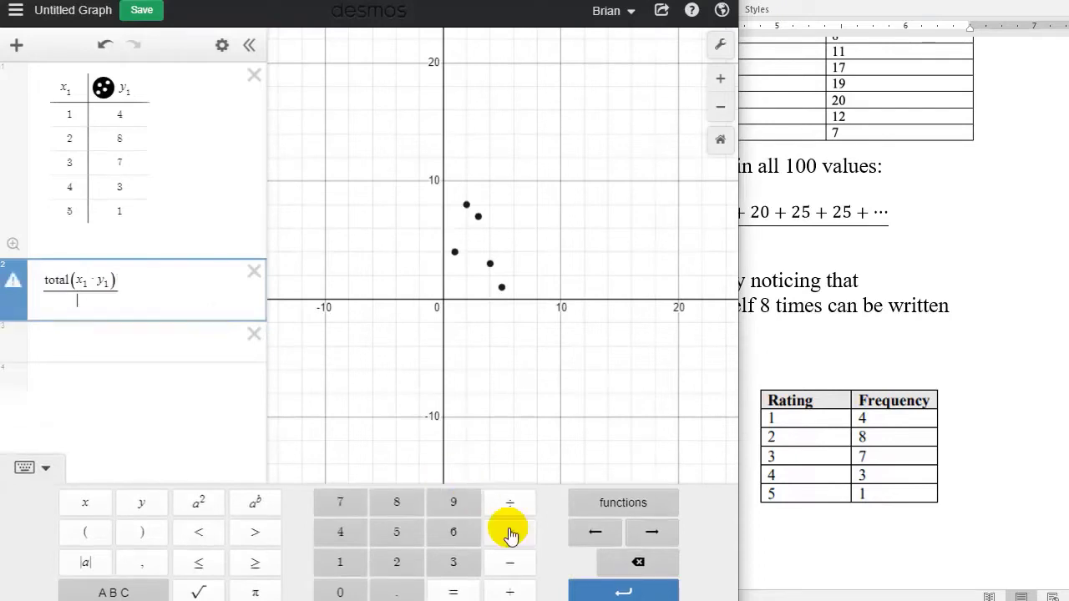
pyautogui.click(619, 503)
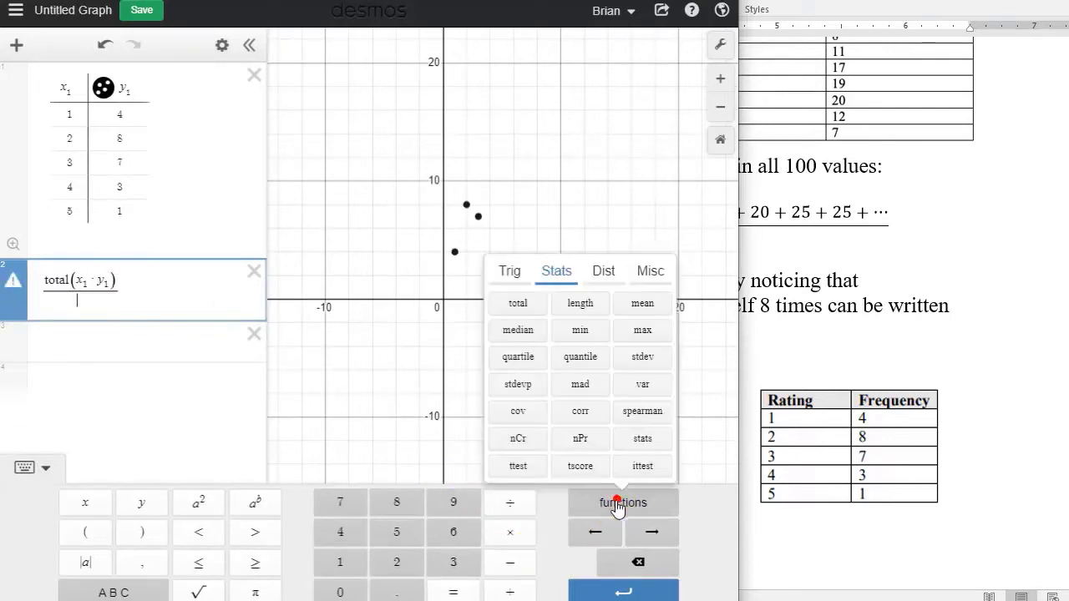
pyautogui.click(518, 304)
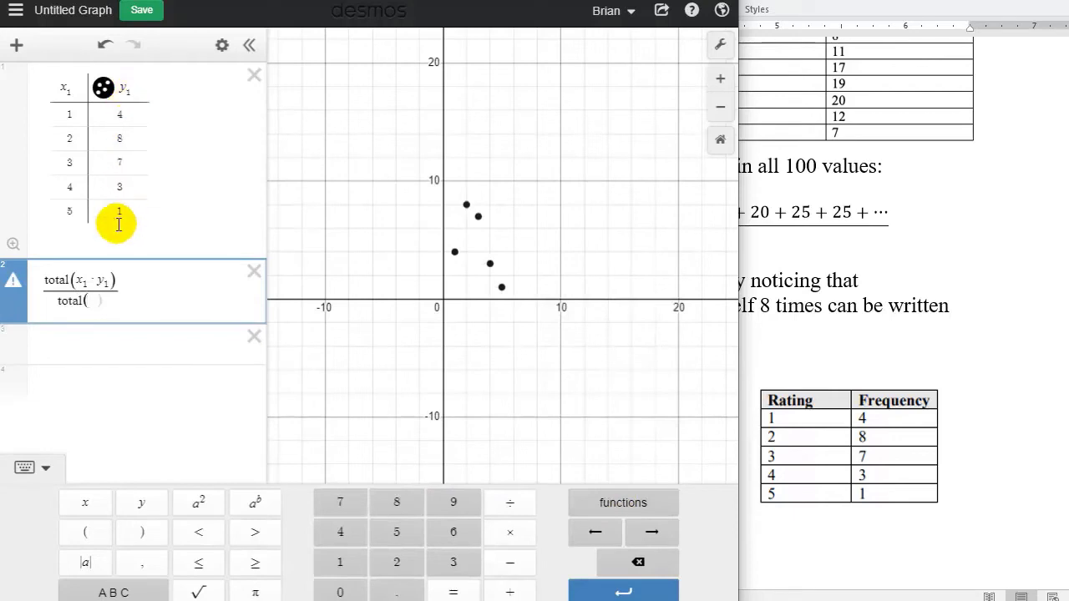
pyautogui.click(141, 506)
pyautogui.click(338, 562)
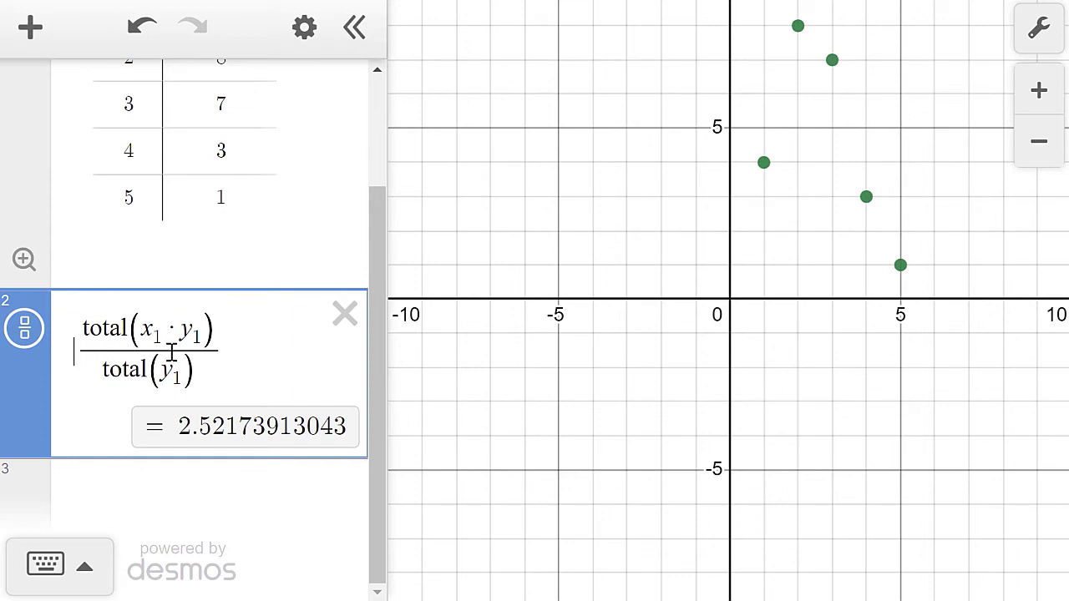
pyautogui.write('m =')
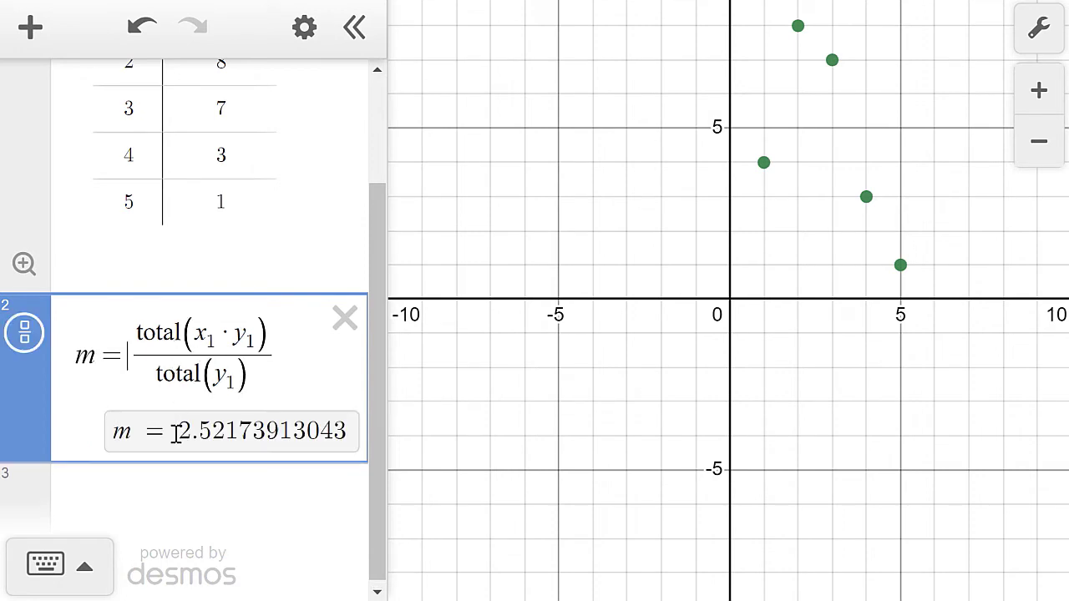
# - Define v = total(y₁(x₁−m)²)/total(y₁), giving the variance 1.1190926276
pyautogui.click(142, 494)
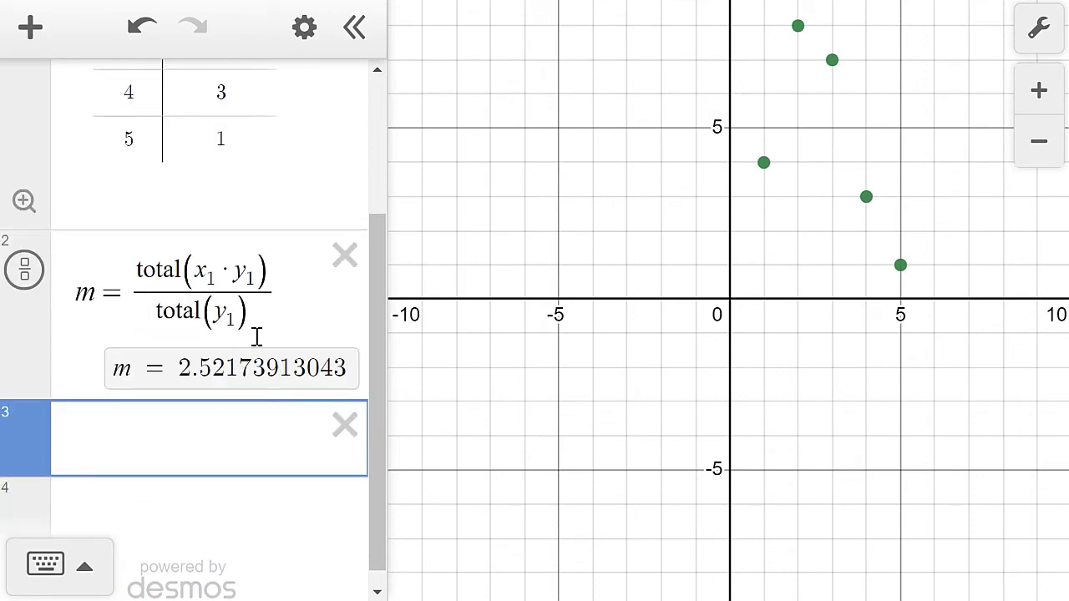
pyautogui.write('tota')
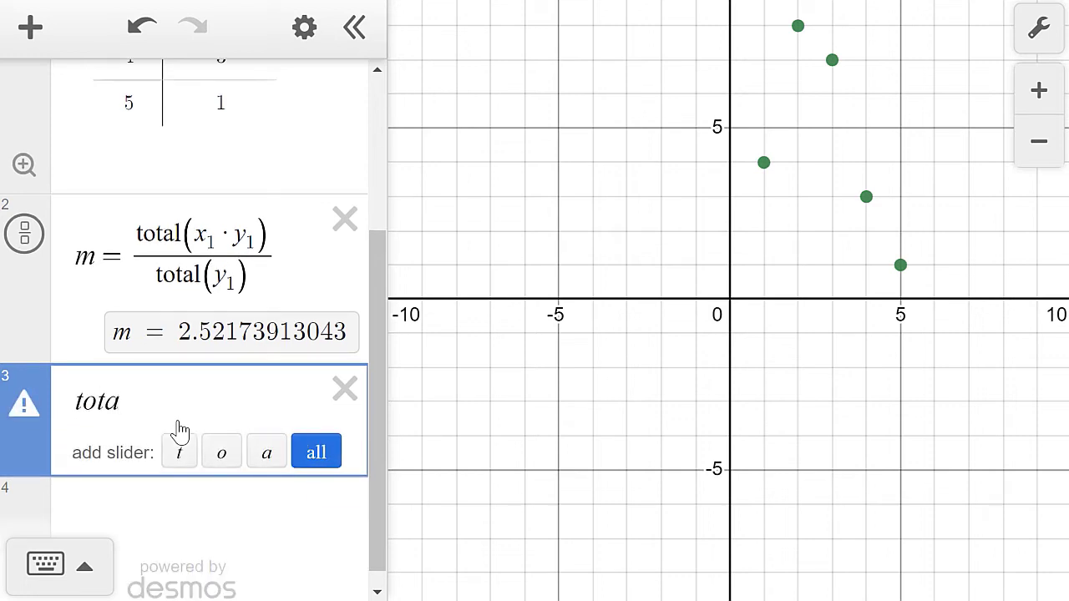
pyautogui.write('l')
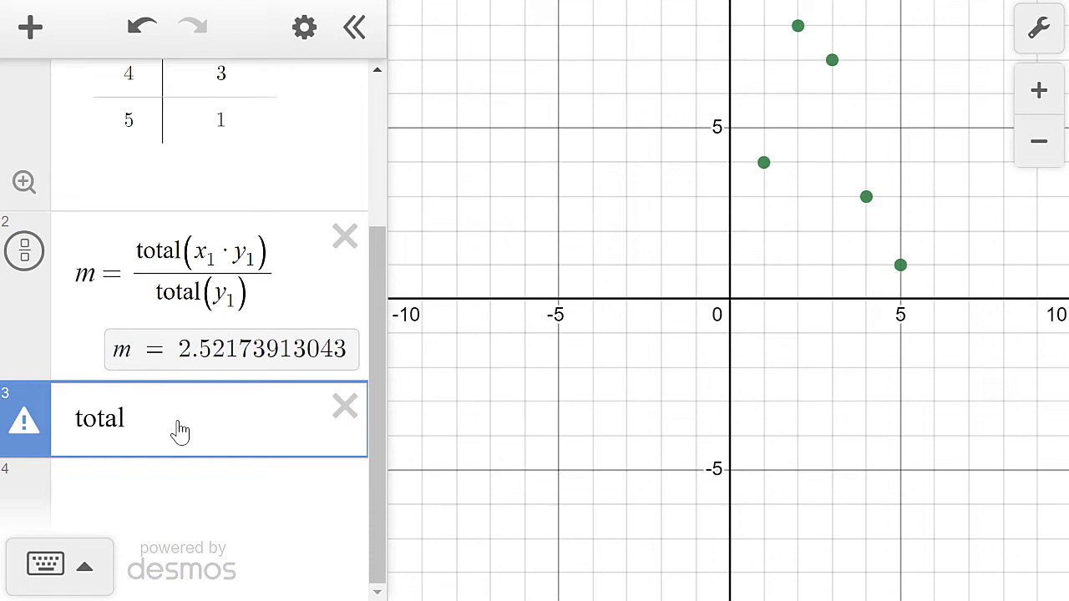
pyautogui.write('(')
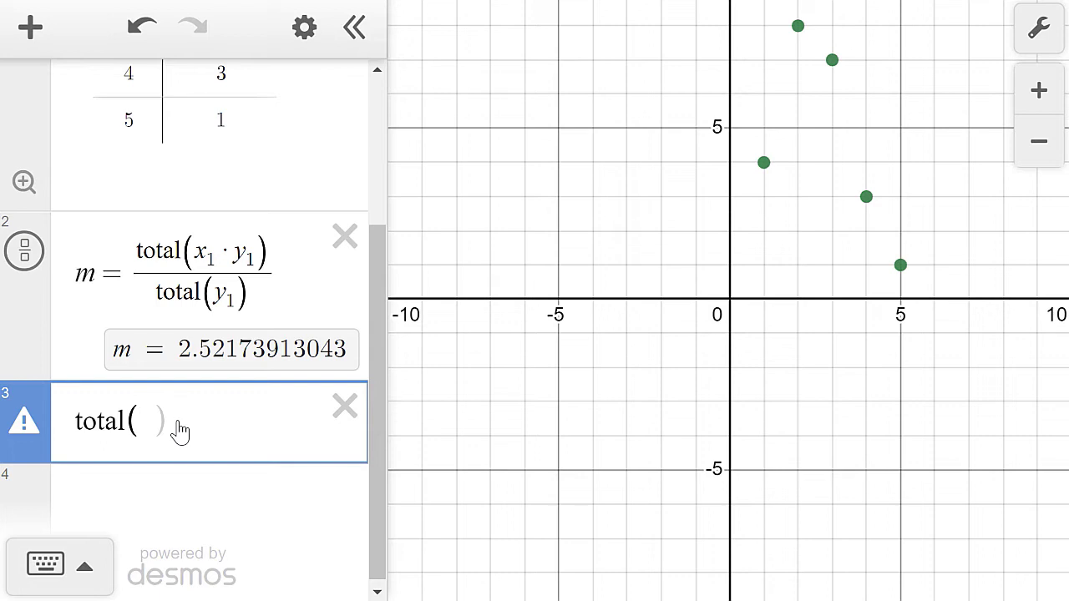
pyautogui.write('y1')
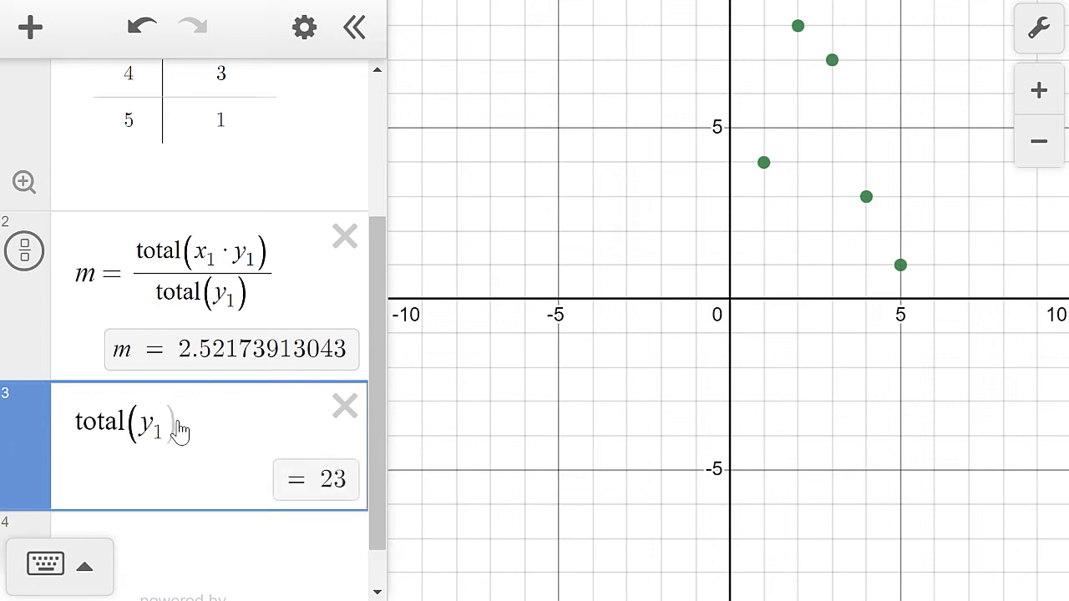
pyautogui.write('(')
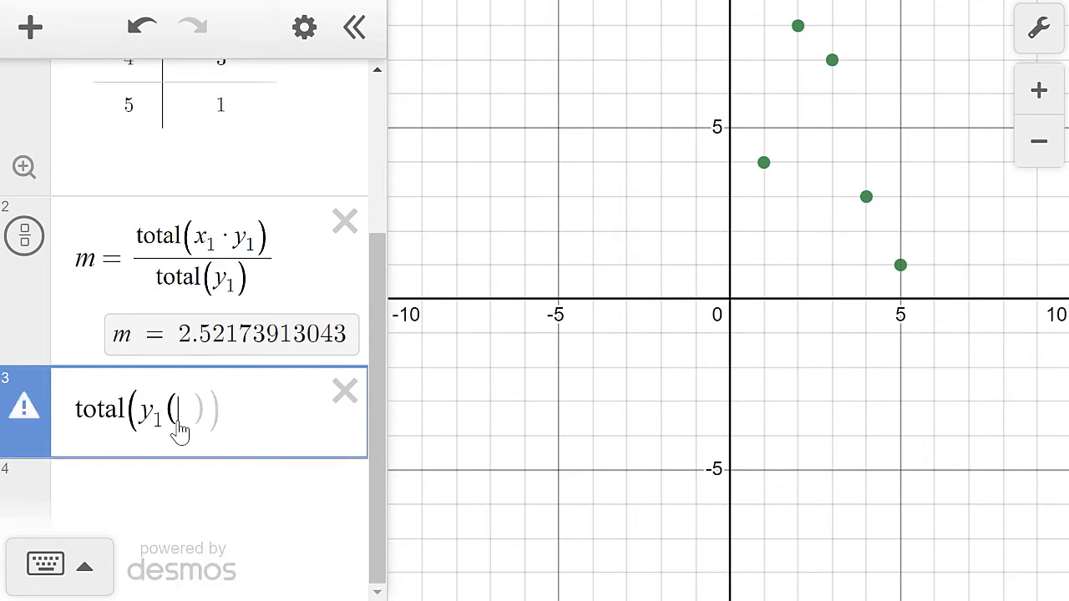
pyautogui.write('x')
pyautogui.write('1-')
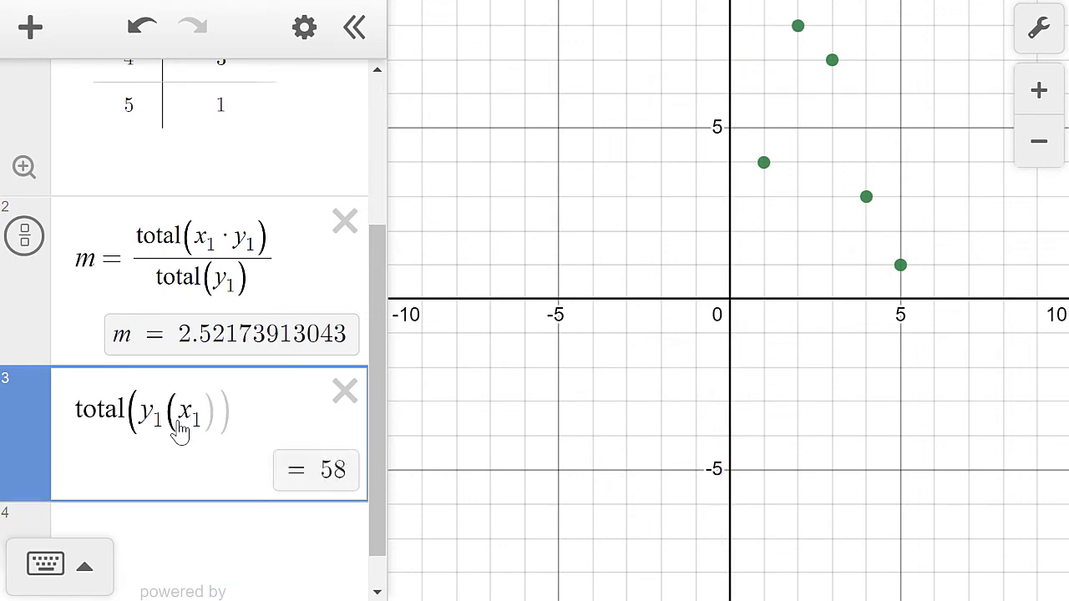
pyautogui.write('m')
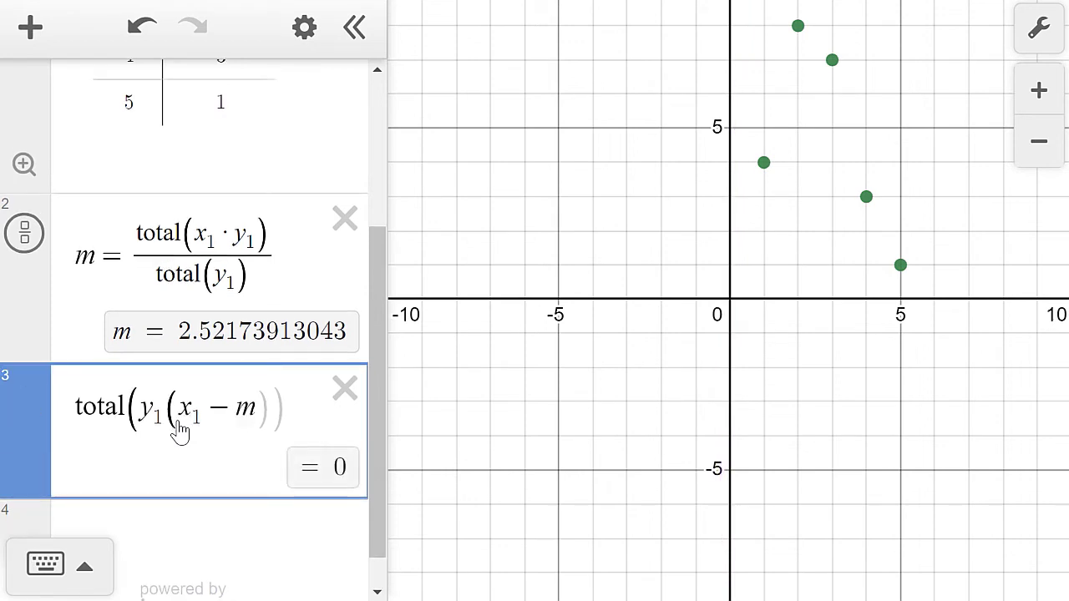
pyautogui.write(')^2')
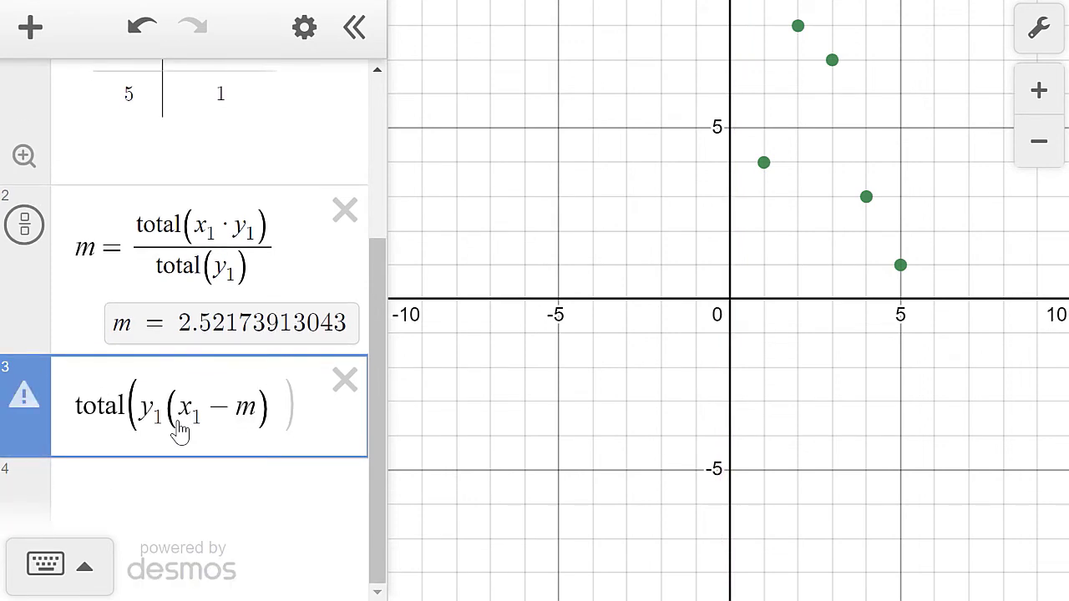
pyautogui.press('Right')
pyautogui.press('Right')
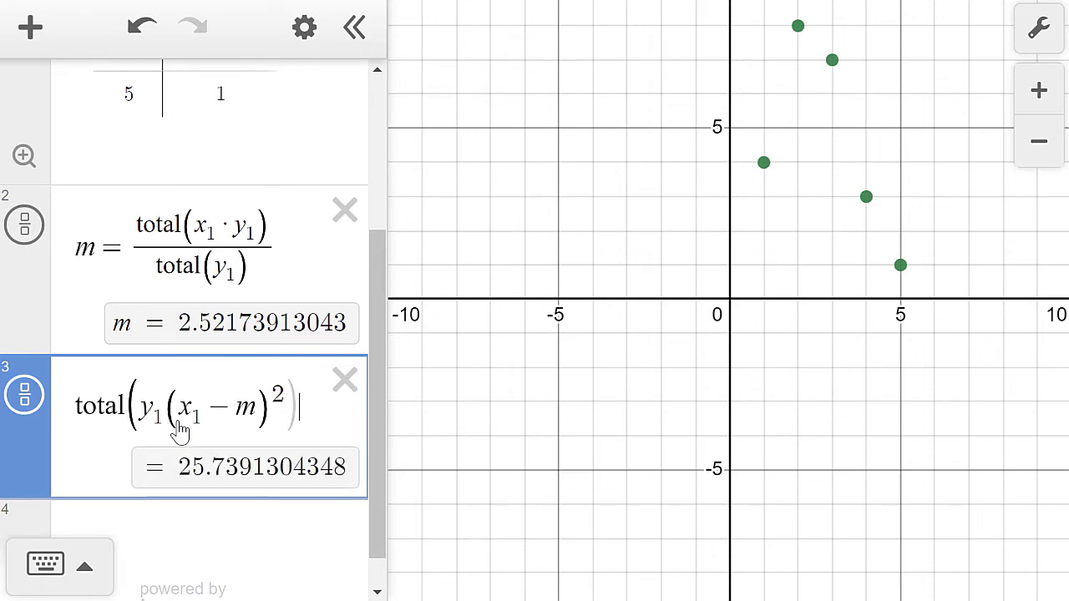
pyautogui.write('/')
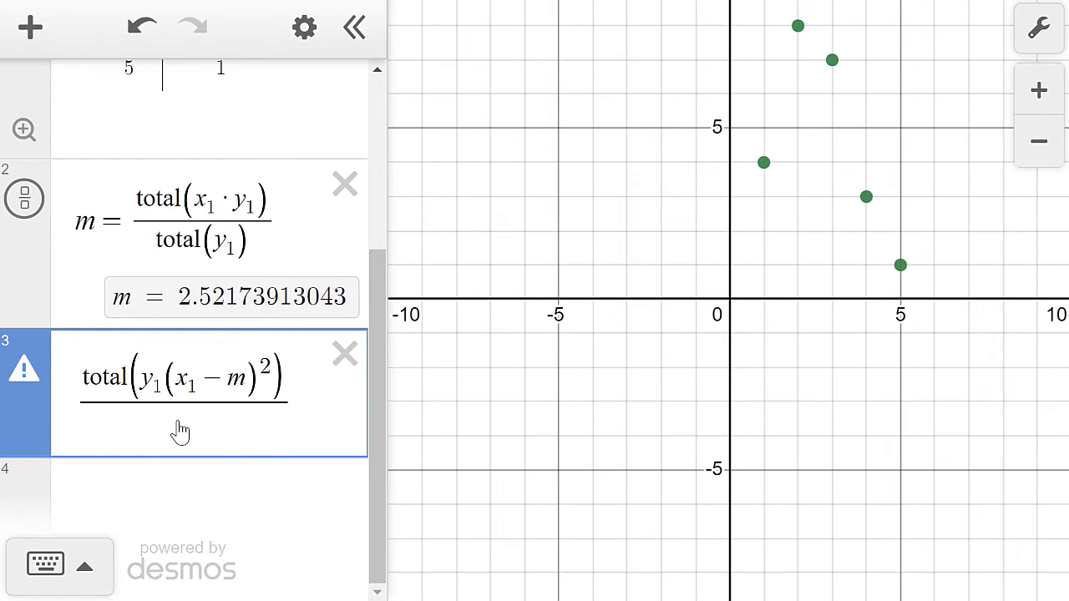
pyautogui.write('total')
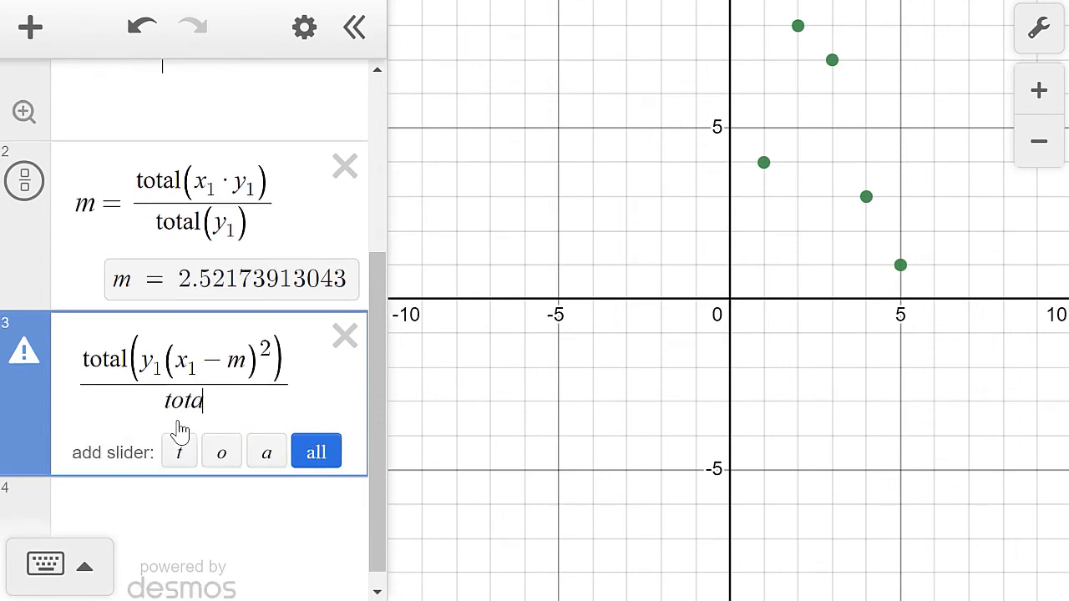
pyautogui.write('(')
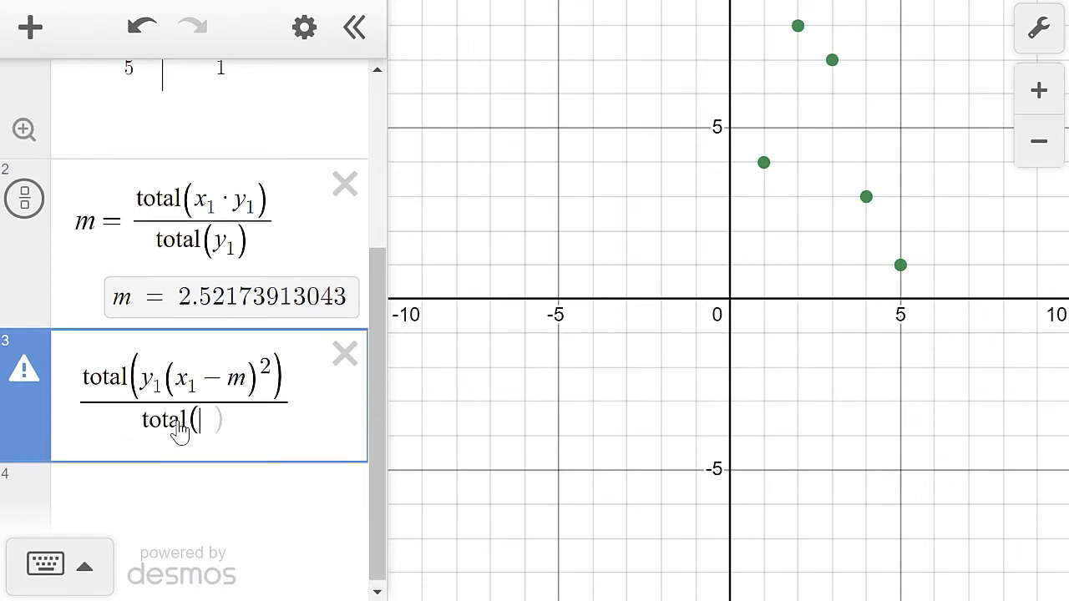
pyautogui.write('y_1)')
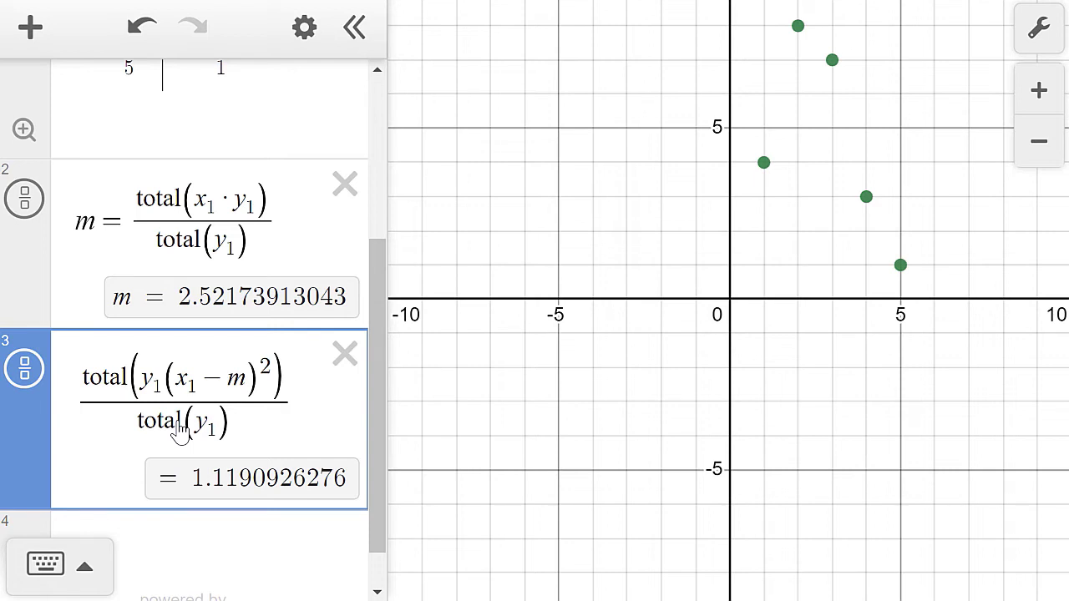
pyautogui.click(83, 418)
pyautogui.press('Left')
pyautogui.write('v=')
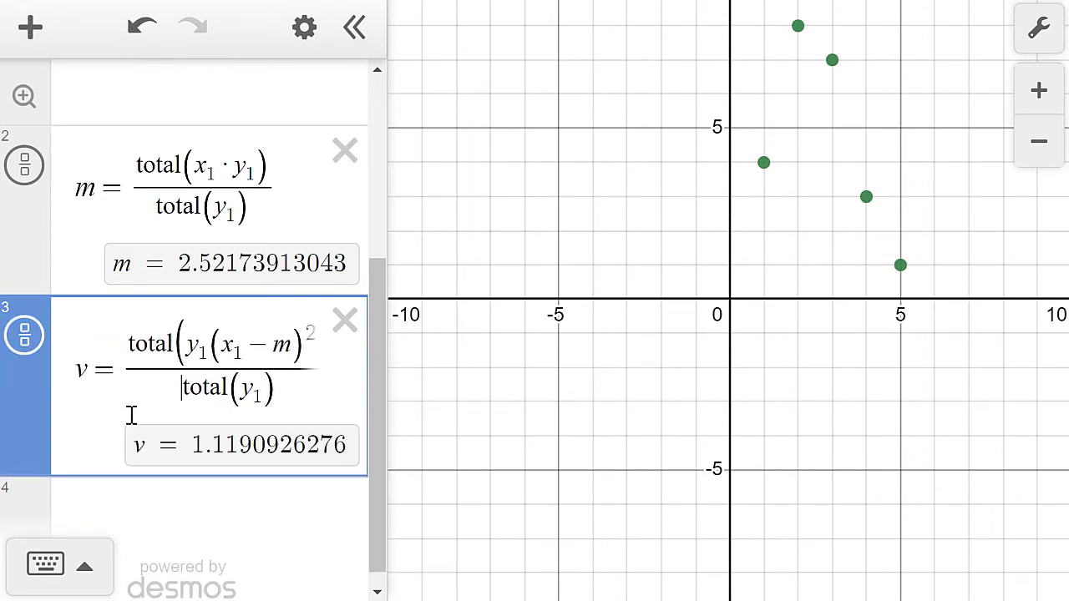
# - Start a fourth line s = sqrt v for the standard deviation
pyautogui.click(122, 503)
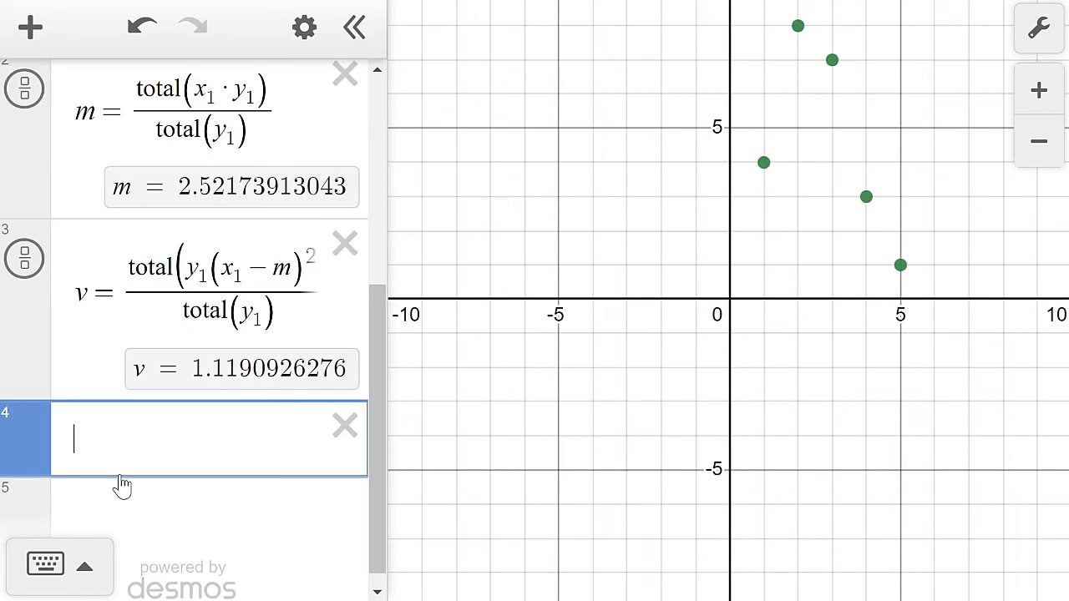
pyautogui.write('s')
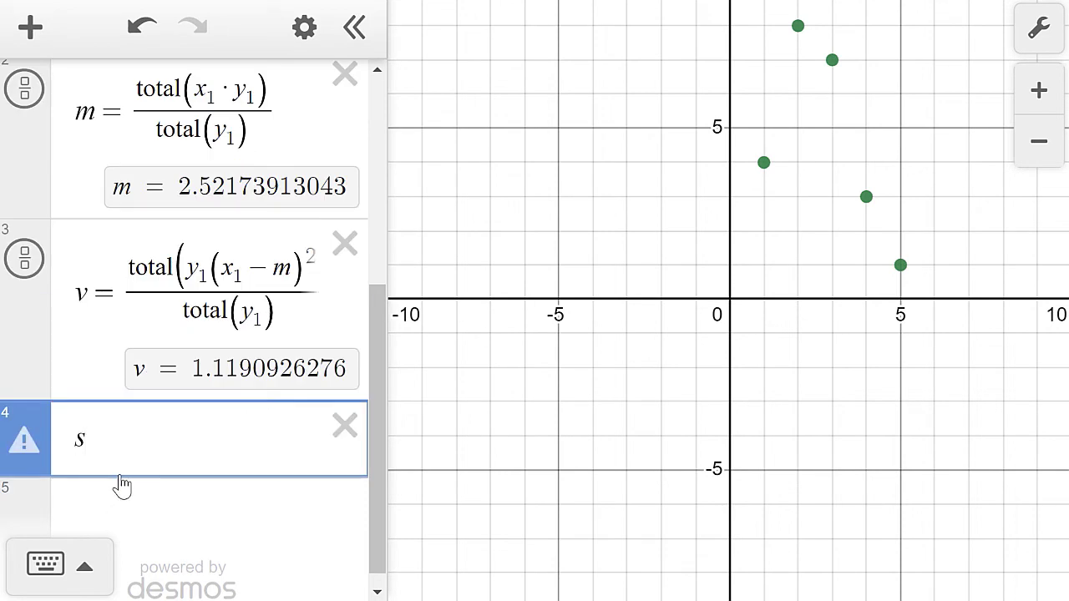
pyautogui.write('=sqr')
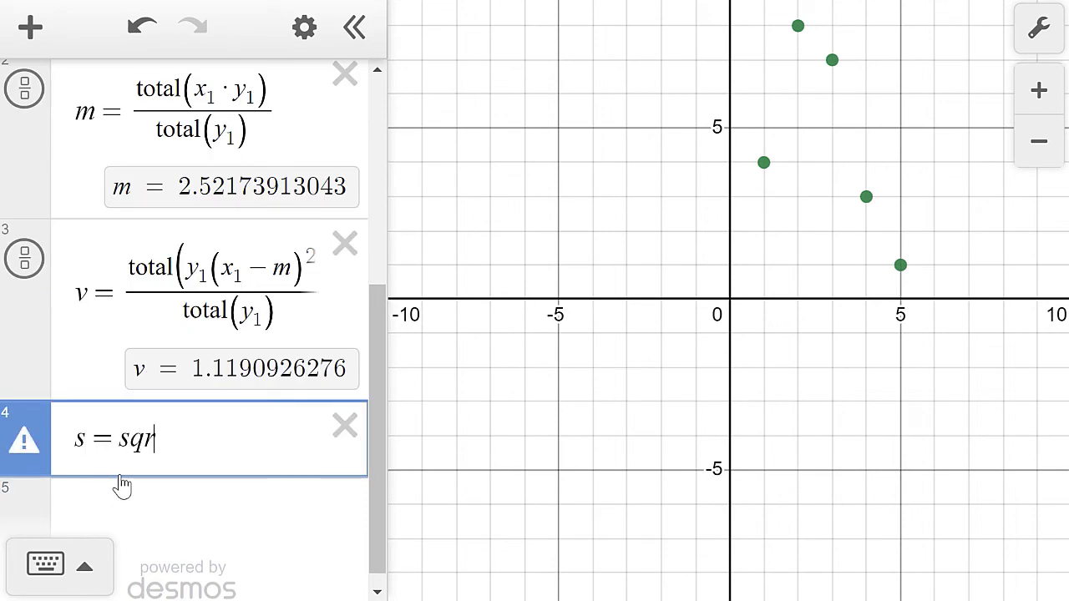
pyautogui.write('tv')
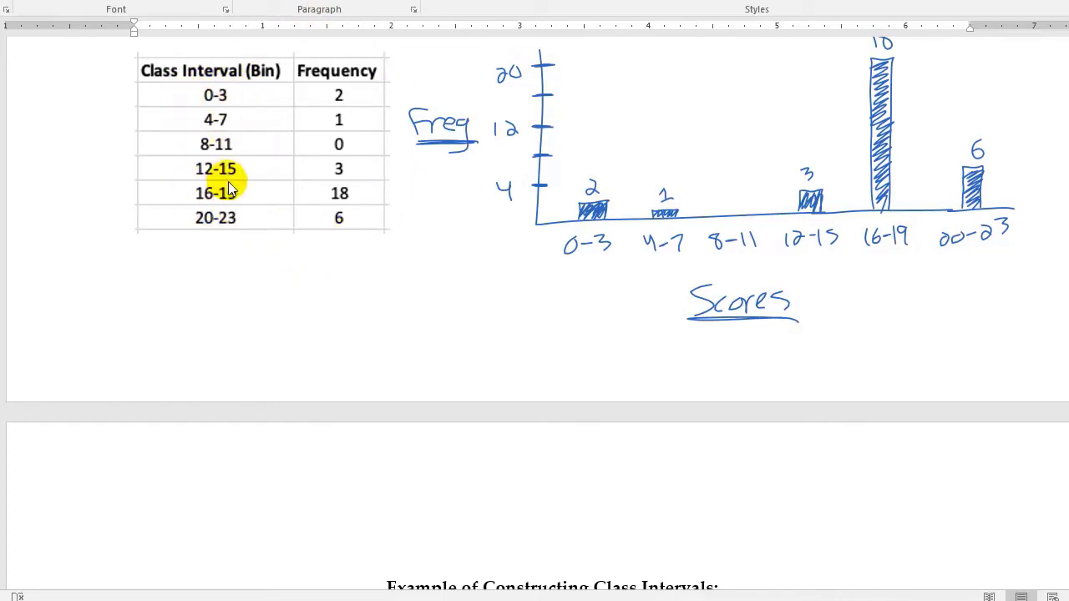
# - Add an empty x₁/y₁ table to a fresh Desmos graph, checking the textbook example
pyautogui.hotkey('alt', 'Tab')
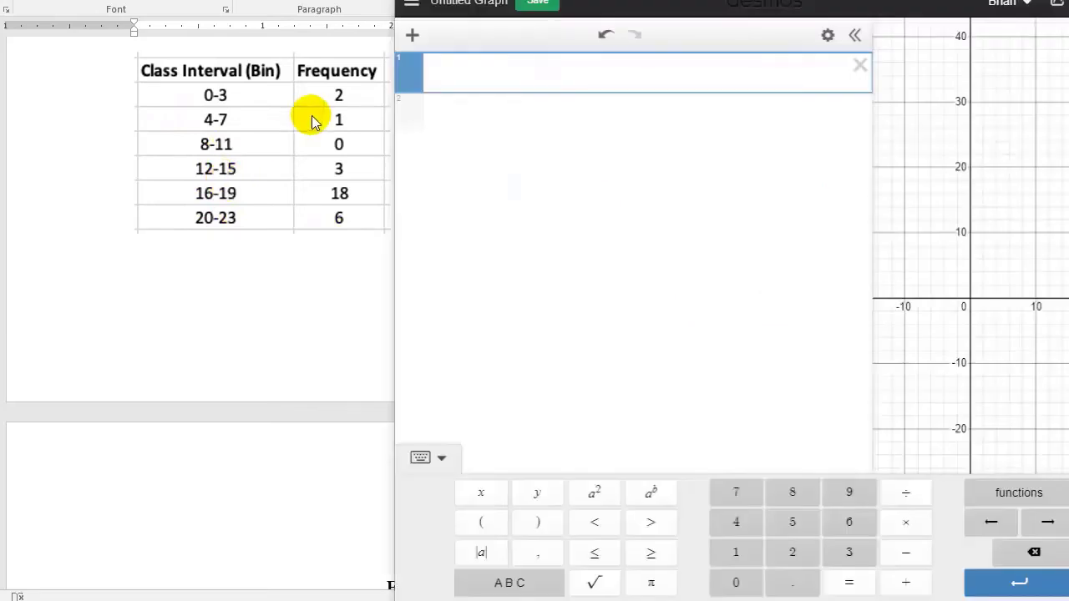
pyautogui.click(412, 35)
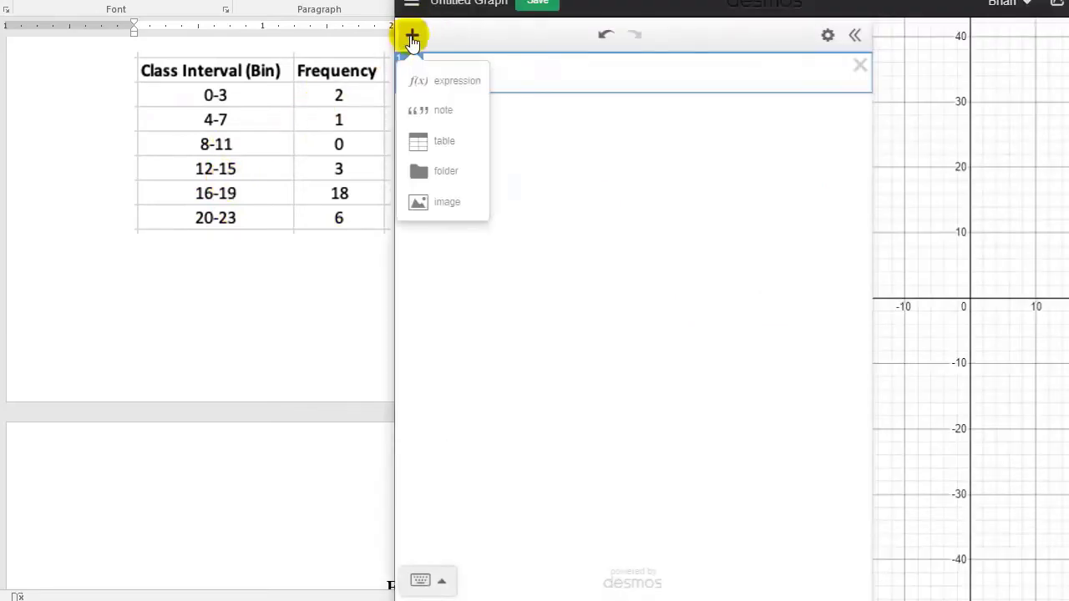
pyautogui.click(440, 140)
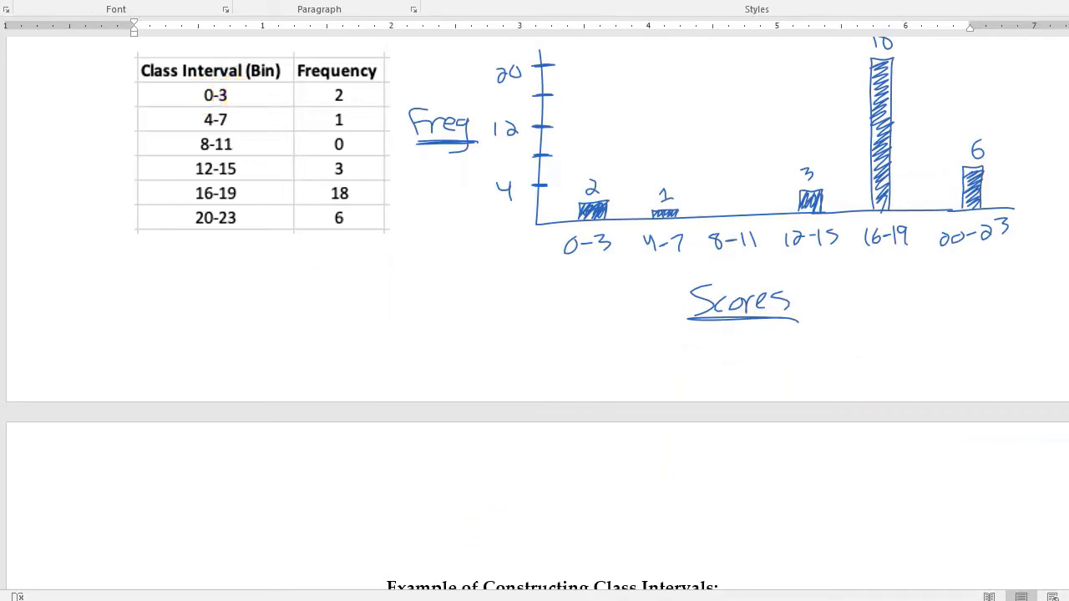
pyautogui.hotkey('alt', 'Tab')
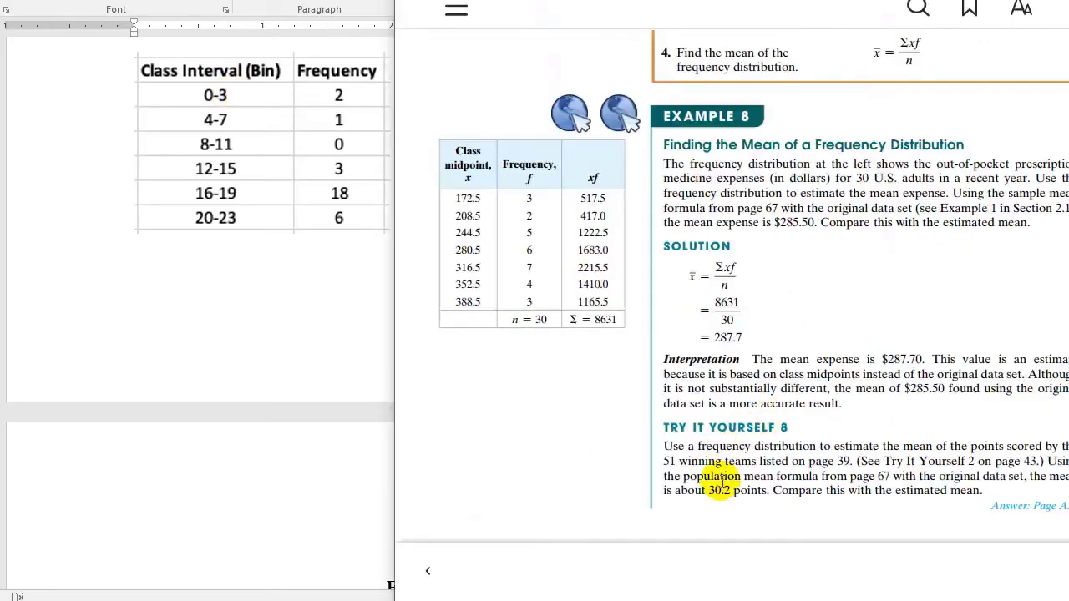
pyautogui.hotkey('alt', 'Tab')
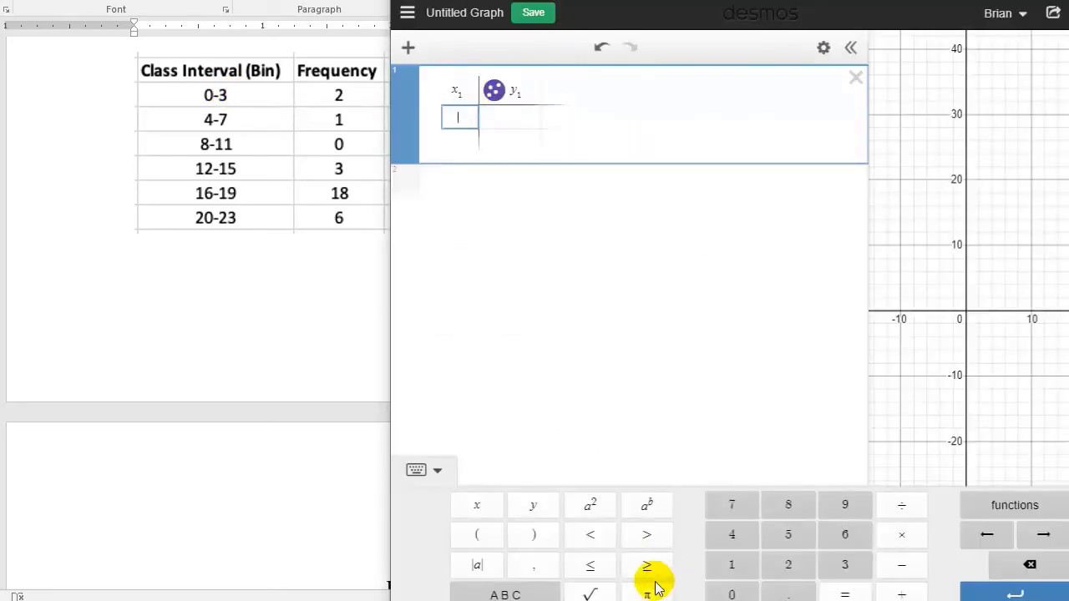
# - Rename the columns L and R and add a midpoint column (L+R)/2
pyautogui.click(473, 94)
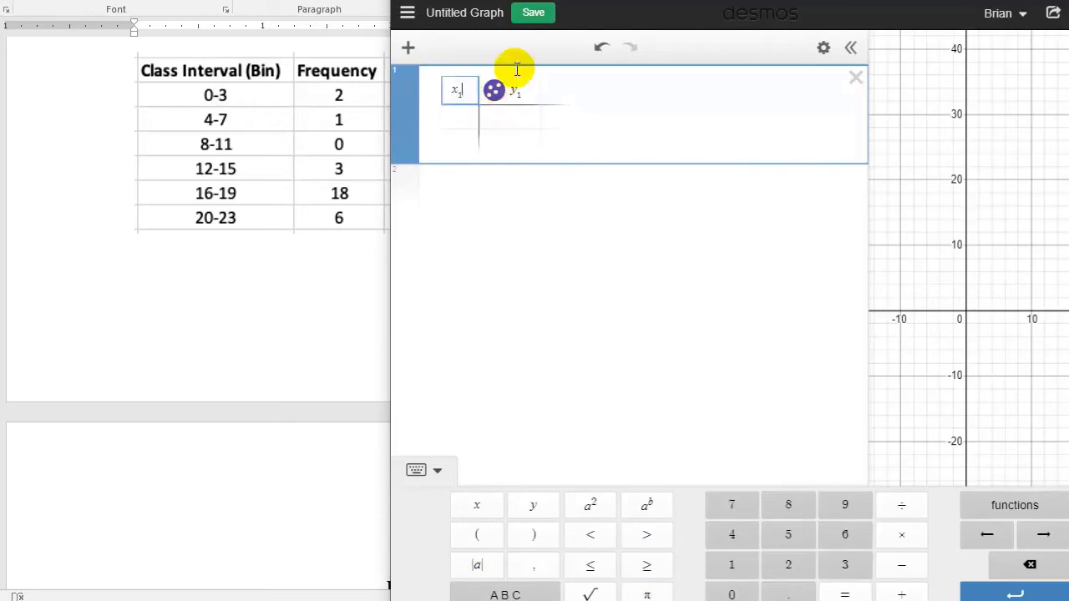
pyautogui.press('BackSpace')
pyautogui.write('L')
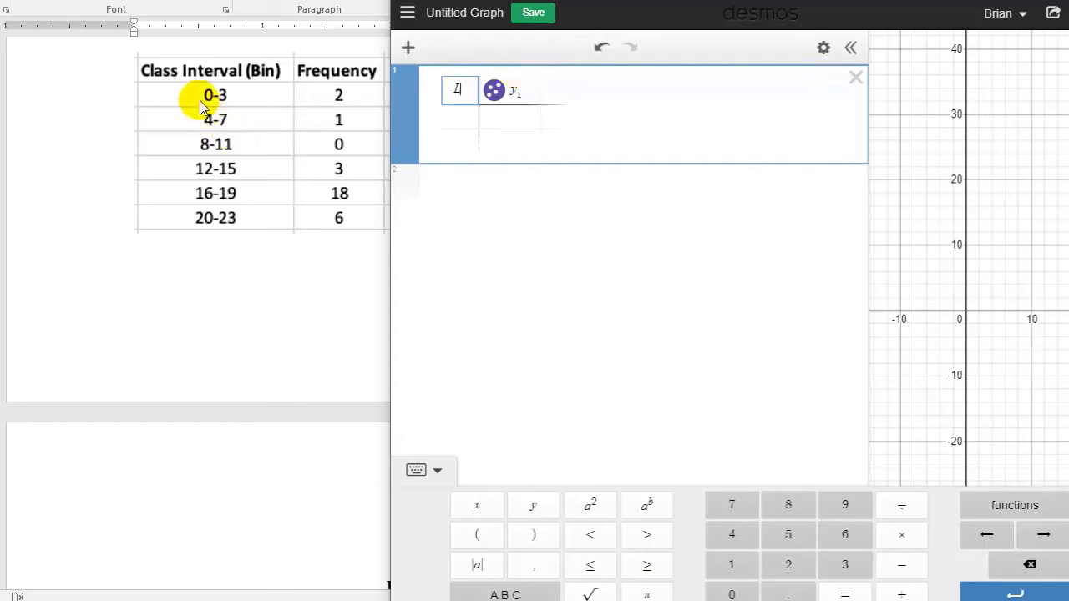
pyautogui.press('Tab')
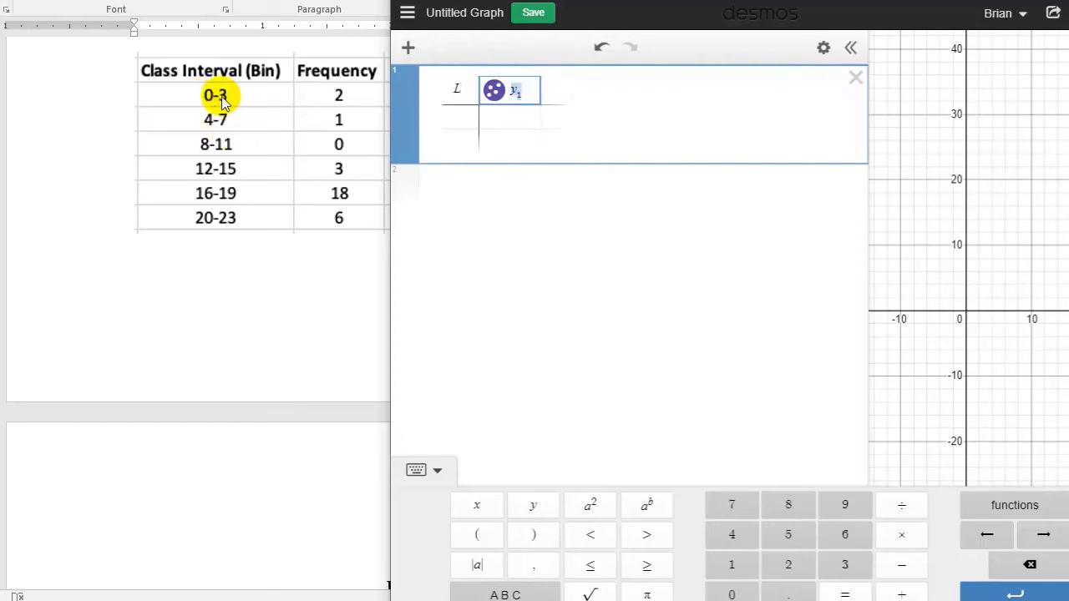
pyautogui.write('R')
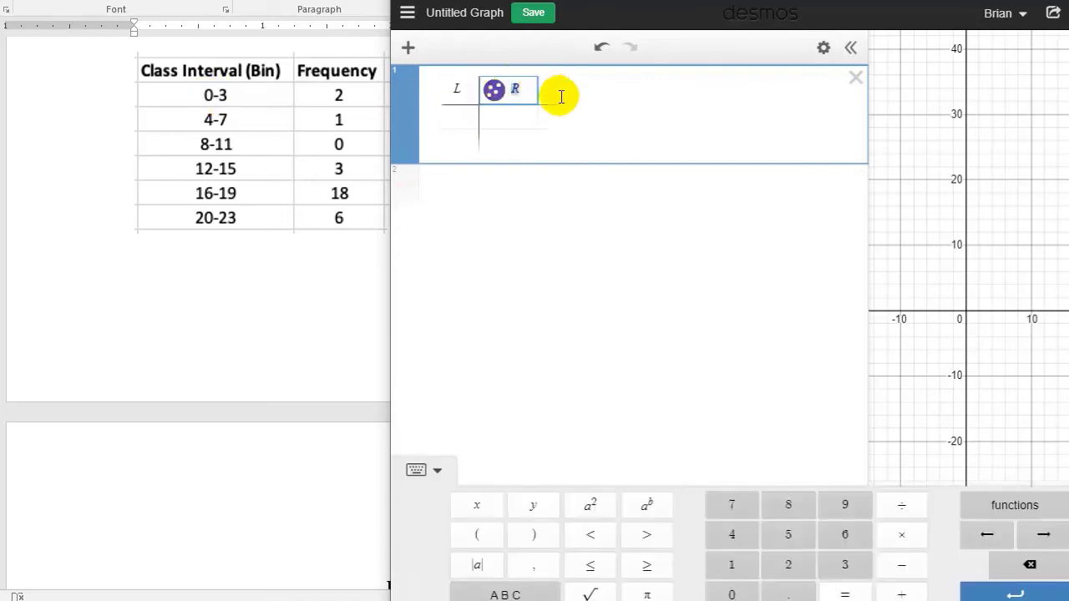
pyautogui.click(551, 89)
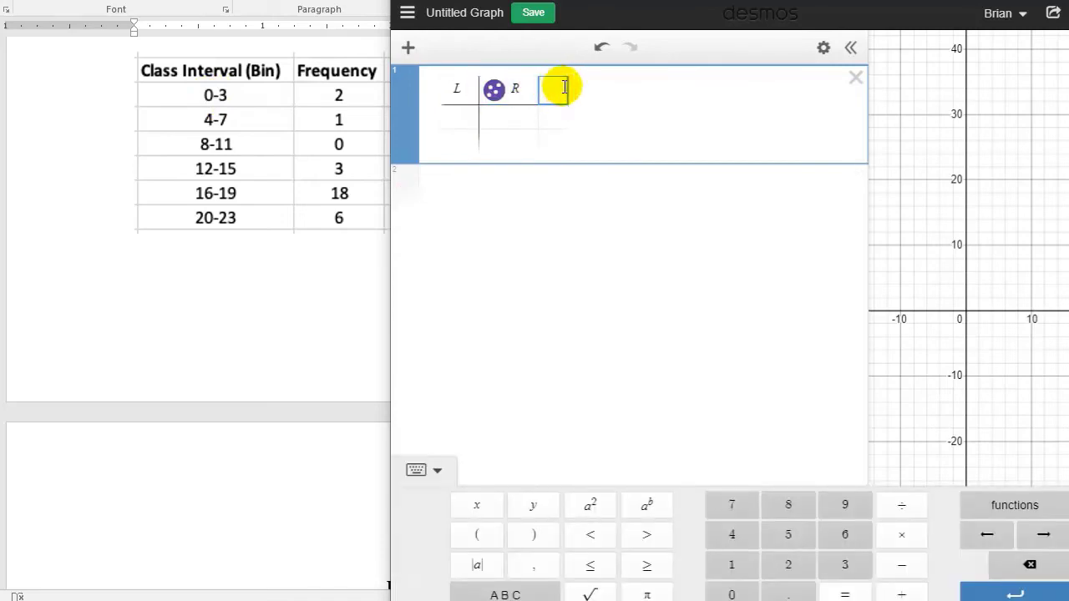
pyautogui.write('(')
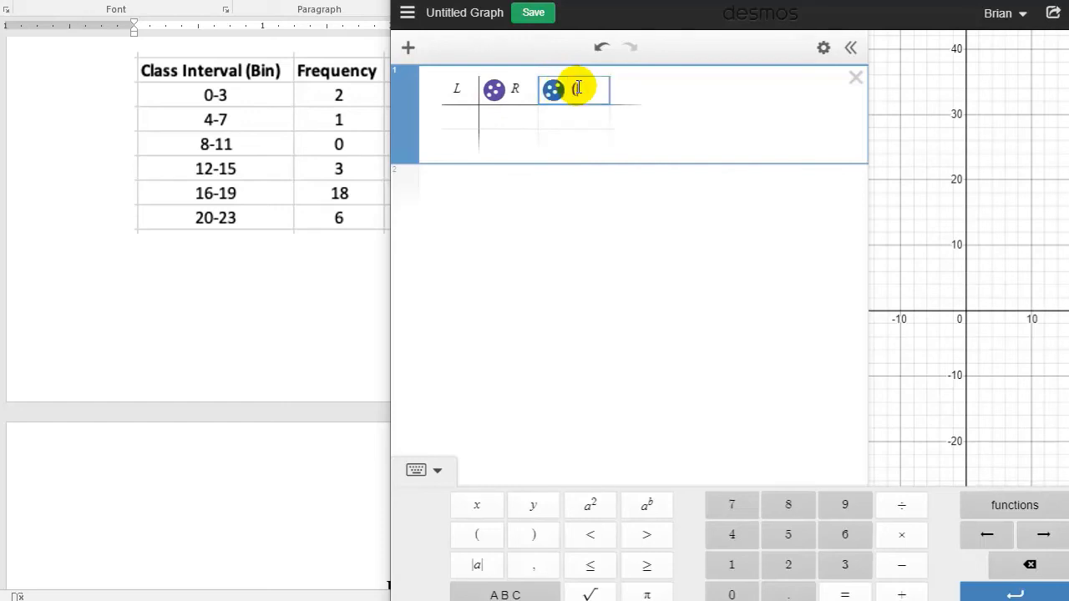
pyautogui.write('L')
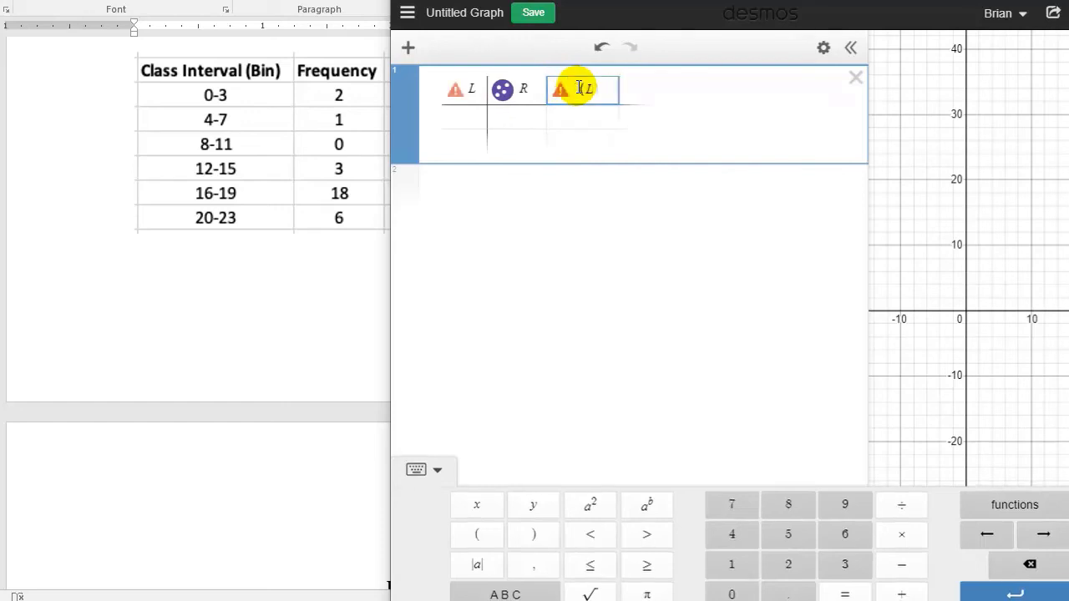
pyautogui.write('-R')
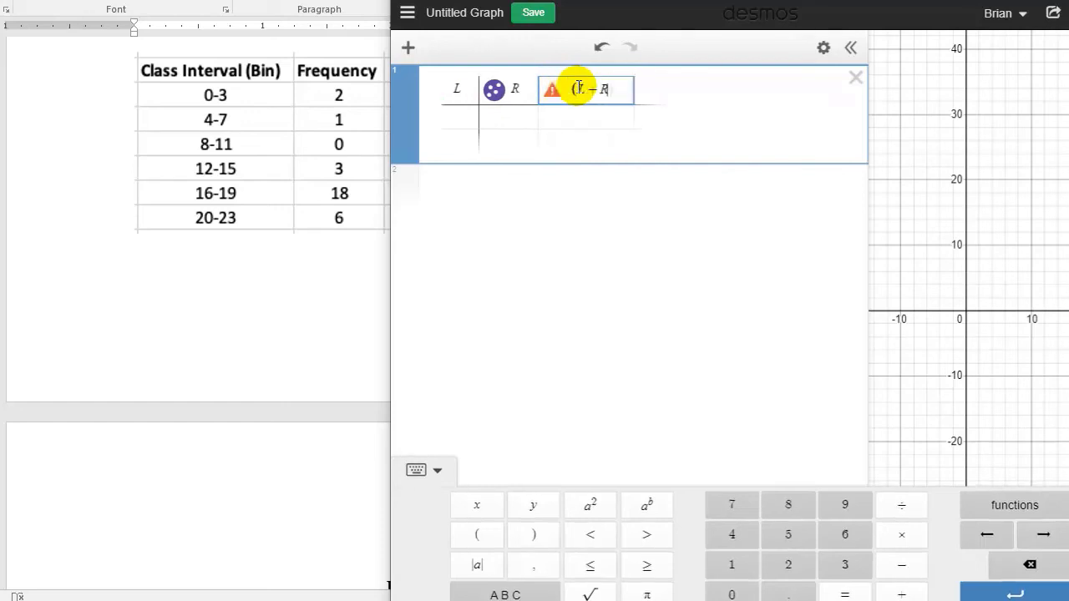
pyautogui.write(')/2')
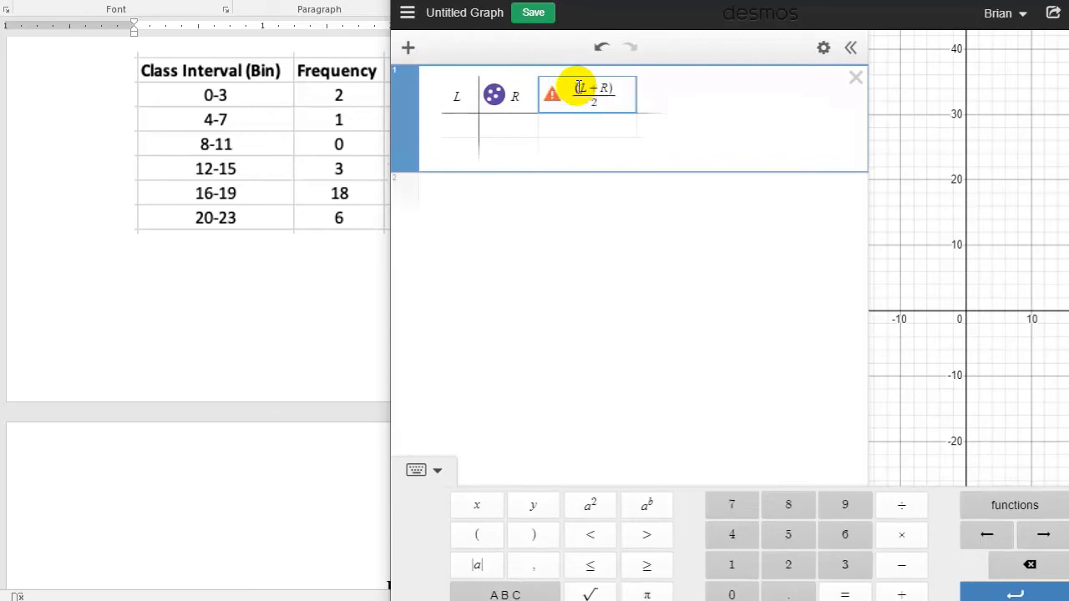
pyautogui.click(458, 127)
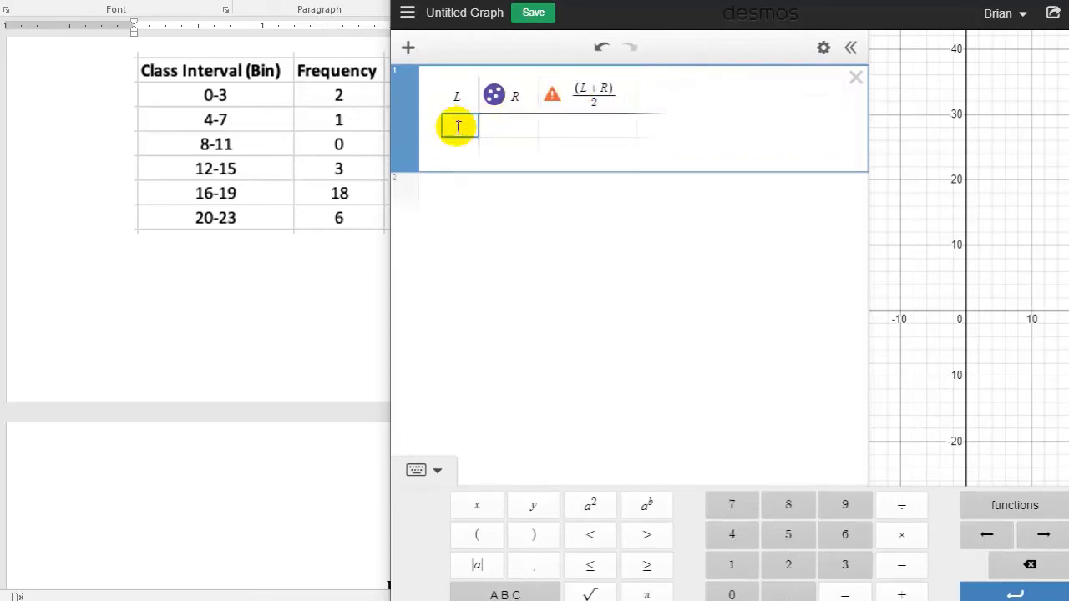
# - Enter class limits 0–3, 4–7, 8–11, 12–15, 16–19, 20–23 in L and R
pyautogui.write('0')
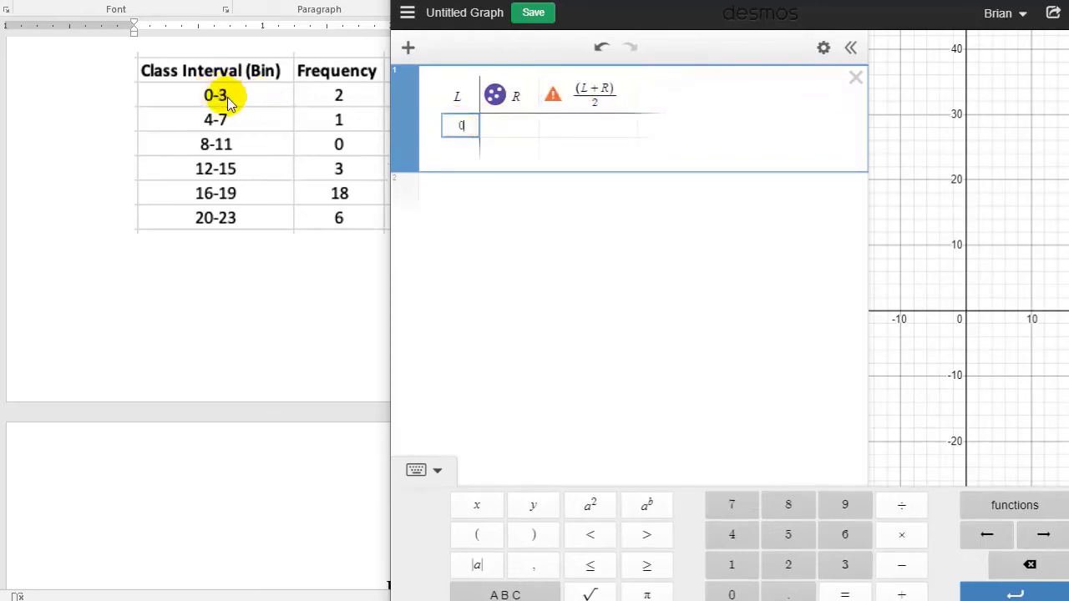
pyautogui.click(506, 125)
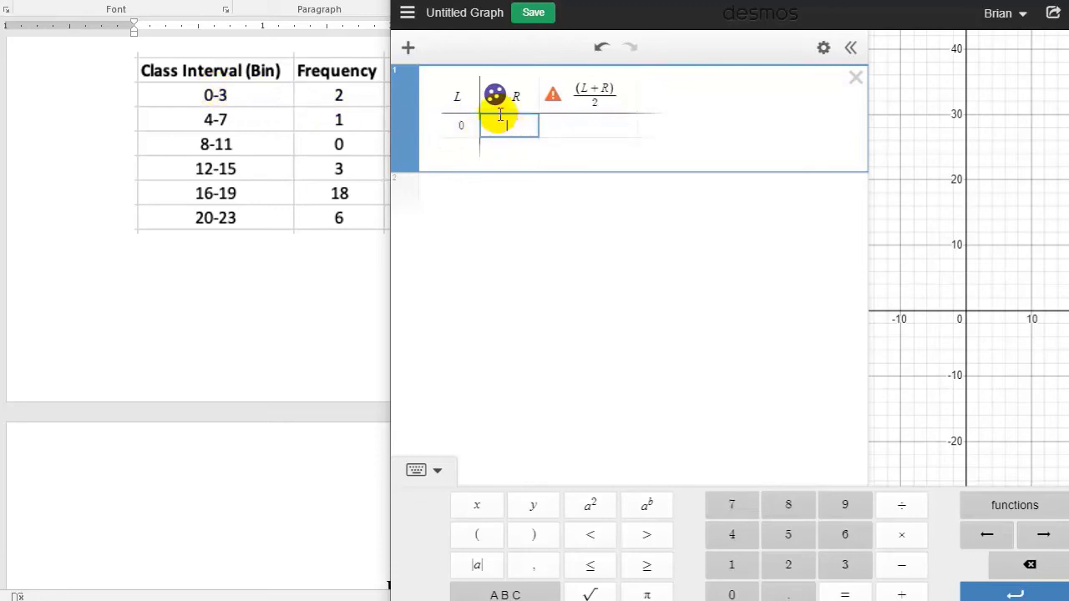
pyautogui.write('3')
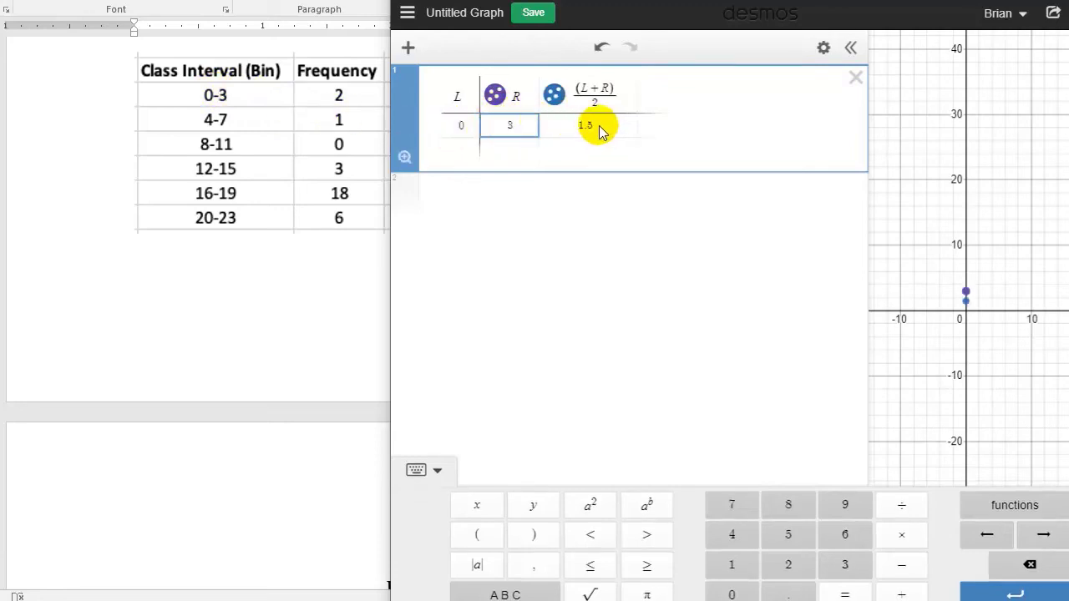
pyautogui.click(462, 151)
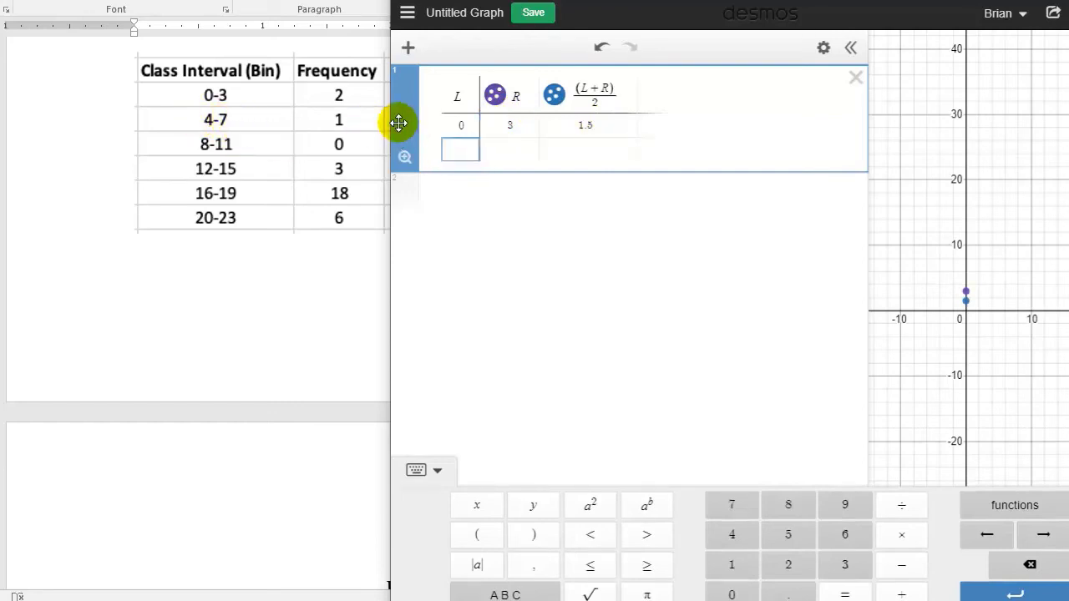
pyautogui.write('4')
pyautogui.press('Tab')
pyautogui.write('7')
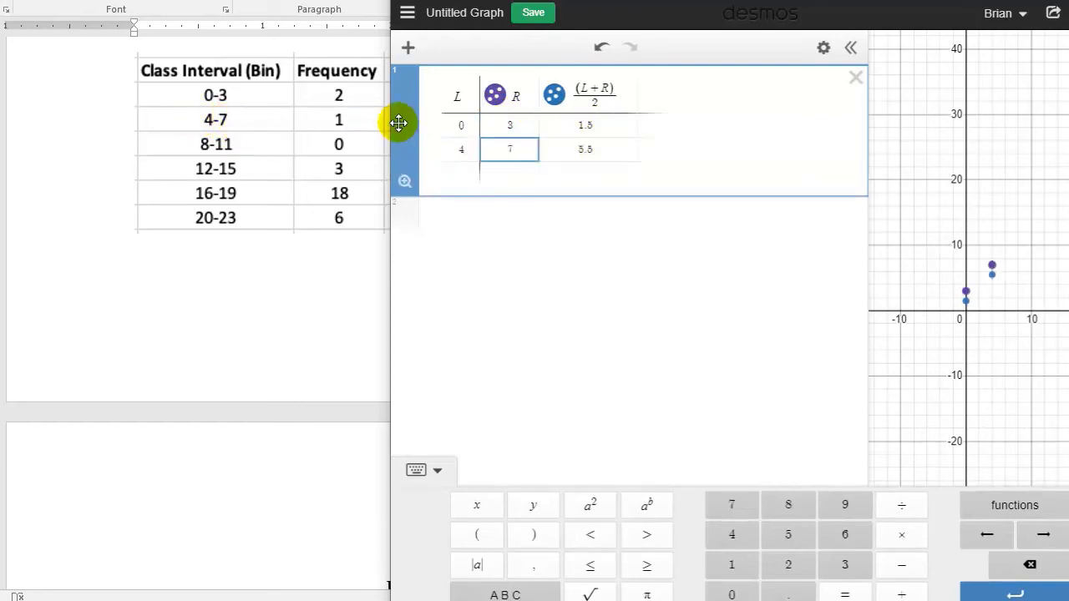
pyautogui.press('Return')
pyautogui.press('Left')
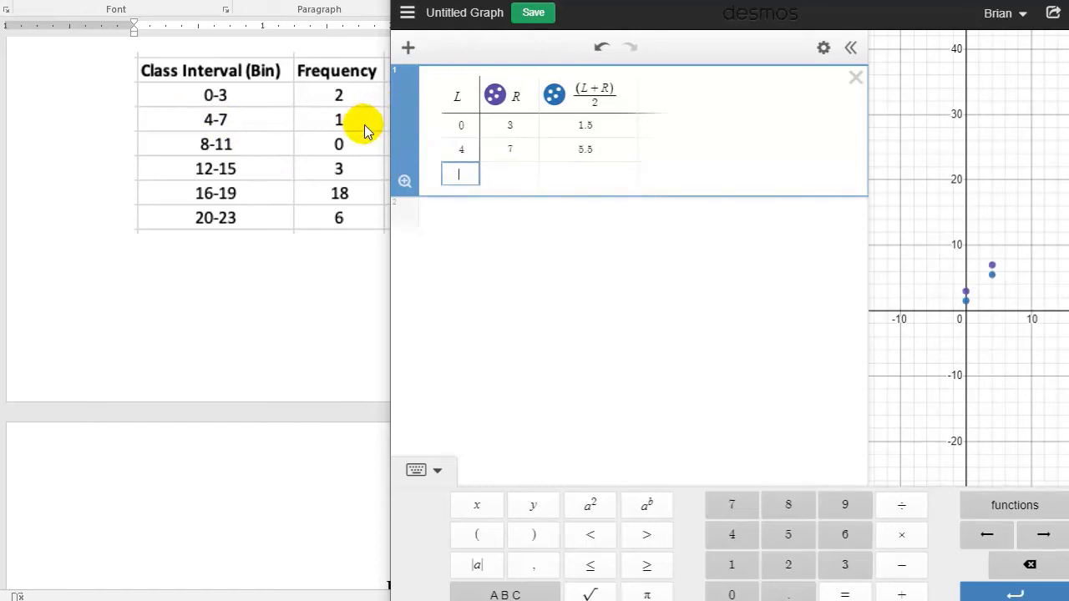
pyautogui.hotkey('ctrl', 'v')
pyautogui.click(641, 93)
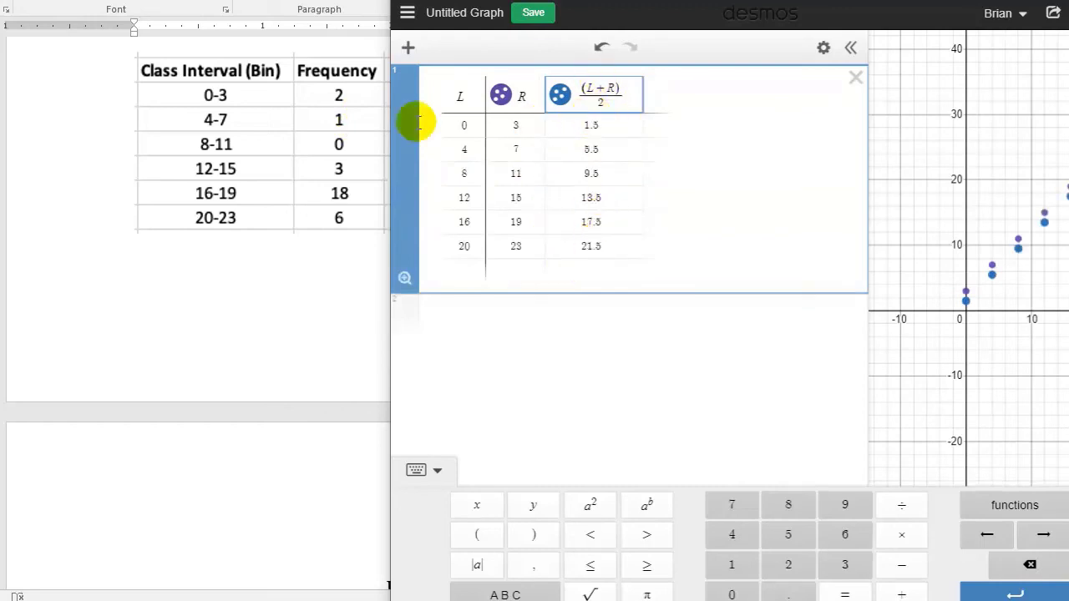
# - Add column f with frequencies 2, 1, 0, 3, 18, 6
pyautogui.click(655, 98)
pyautogui.write('f')
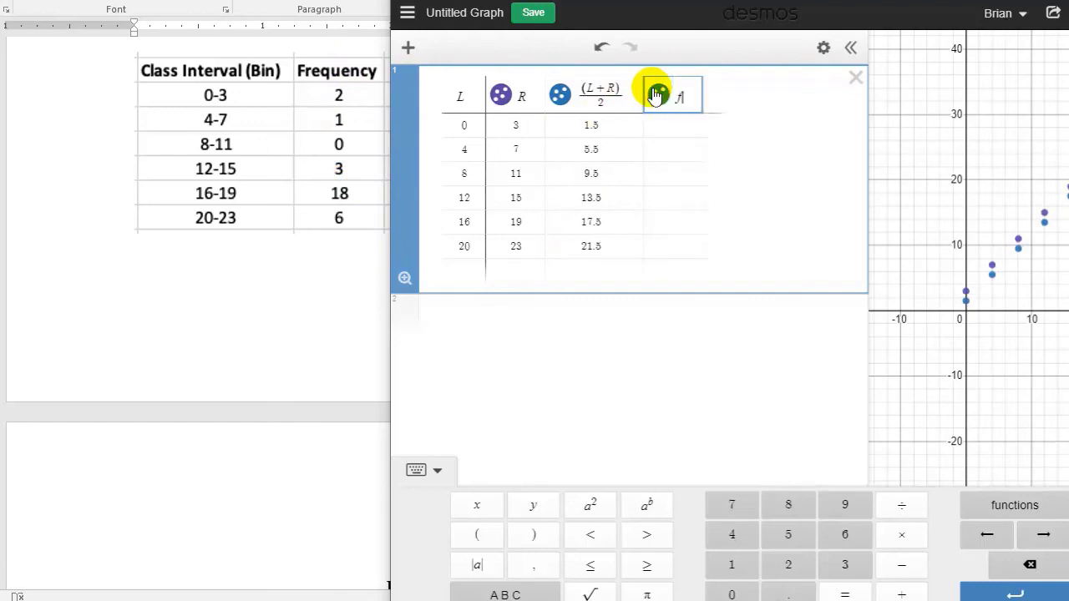
pyautogui.click(668, 126)
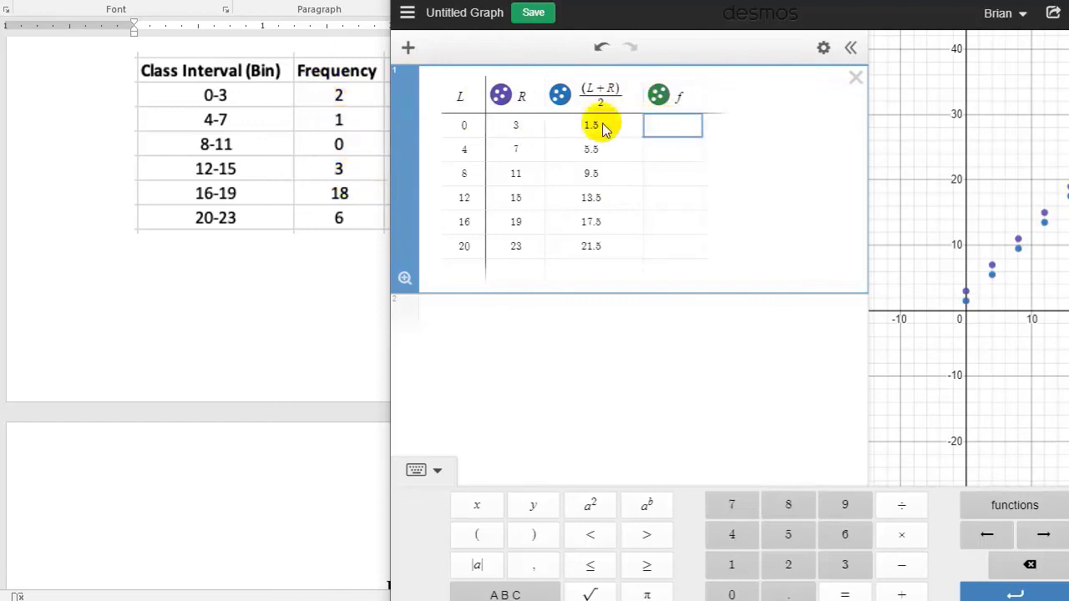
pyautogui.write('2')
pyautogui.press('Return')
pyautogui.write('1')
pyautogui.press('Return')
pyautogui.write('0')
pyautogui.press('Return')
pyautogui.write('3')
pyautogui.press('Return')
pyautogui.write('18')
pyautogui.press('Return')
pyautogui.write('6')
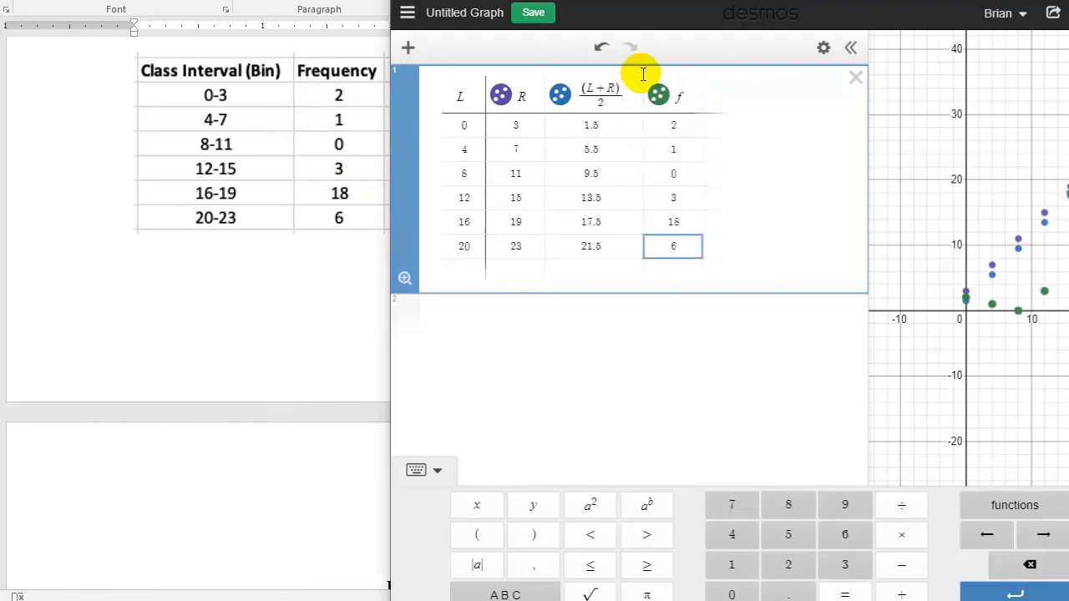
pyautogui.click(656, 83)
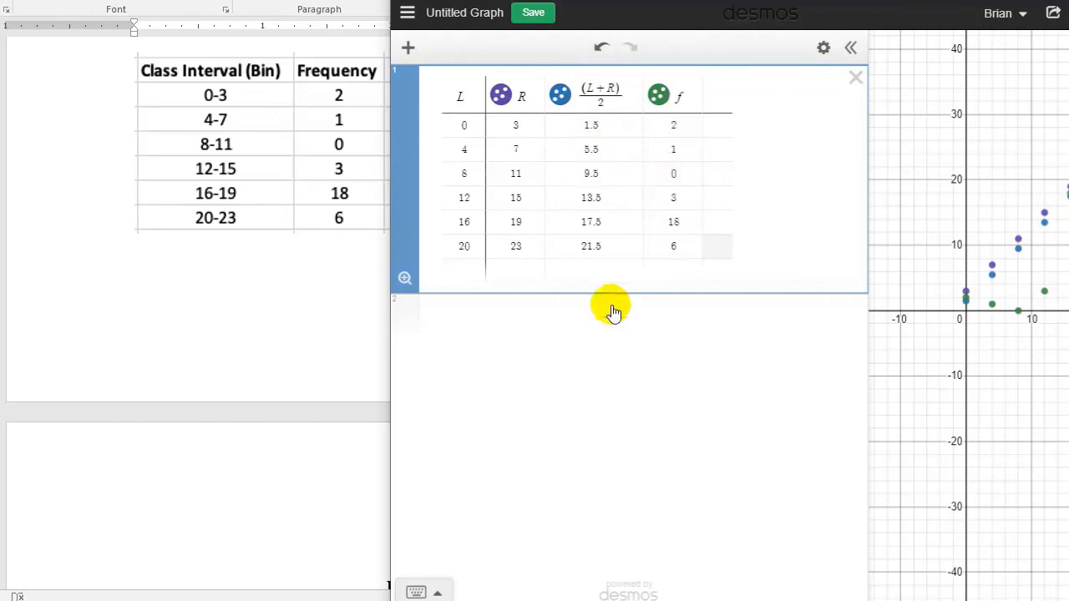
# - On a new line below the table, enter total((L+R)/2·f)/total(f) to get the grouped mean 16.4333
pyautogui.click(554, 309)
pyautogui.write('total(')
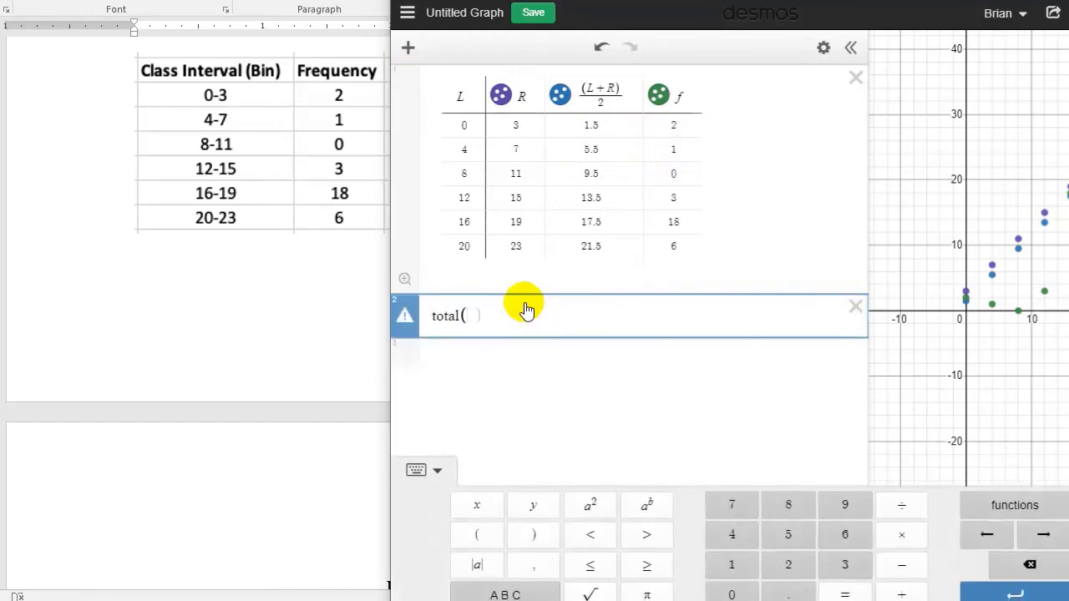
pyautogui.write('(L+')
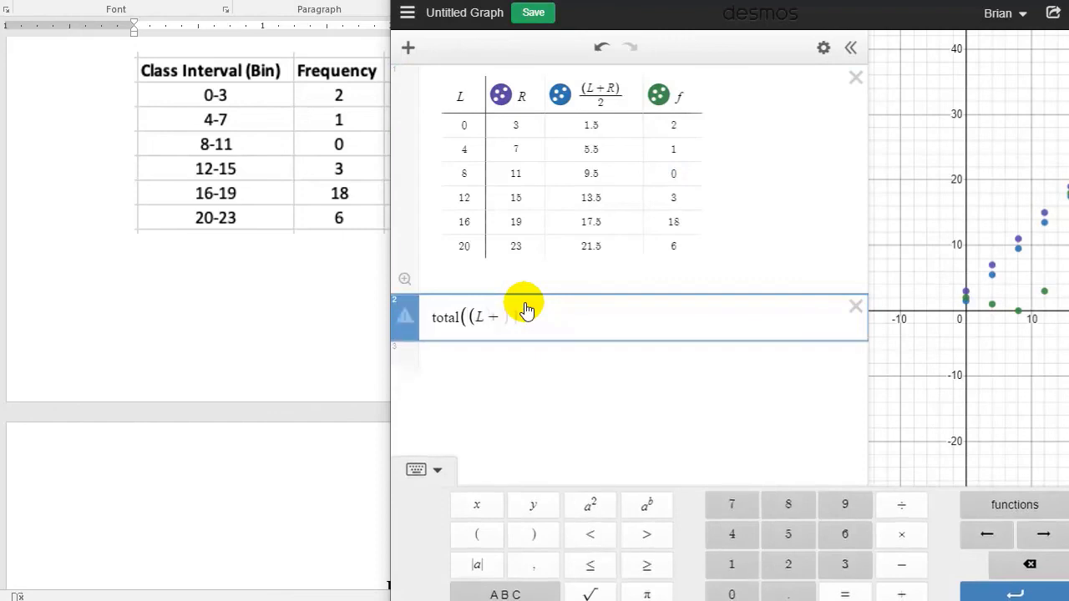
pyautogui.write('R)/2·')
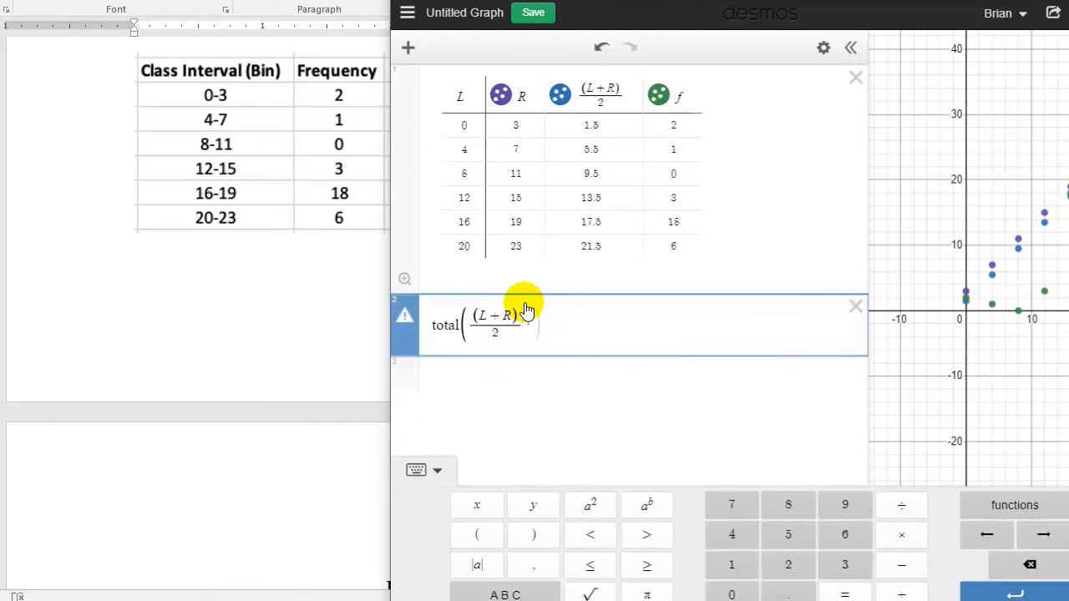
pyautogui.write('f')
pyautogui.press('Right')
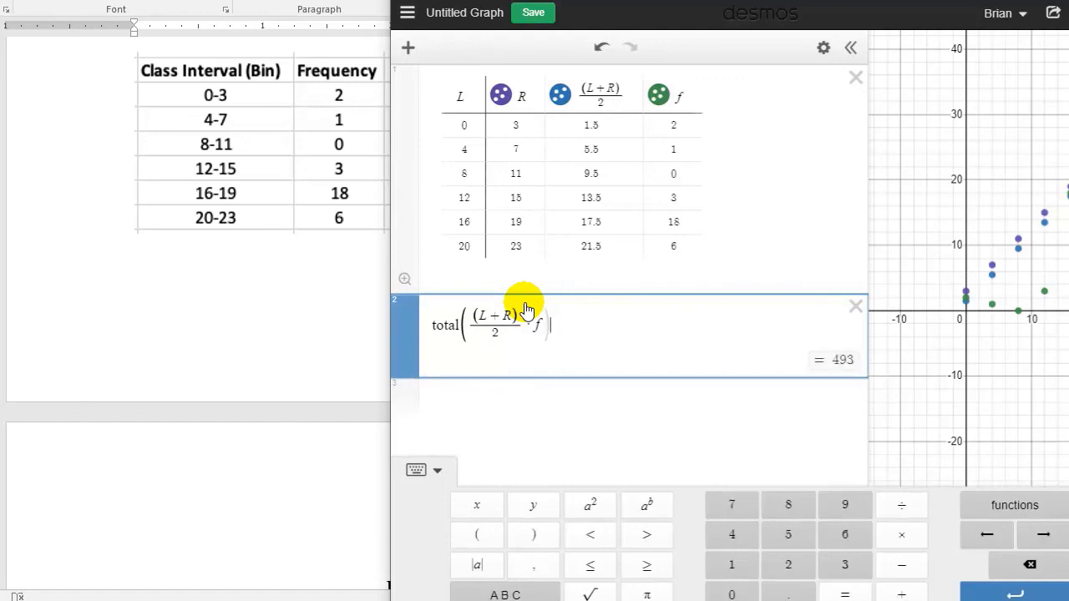
pyautogui.write('/')
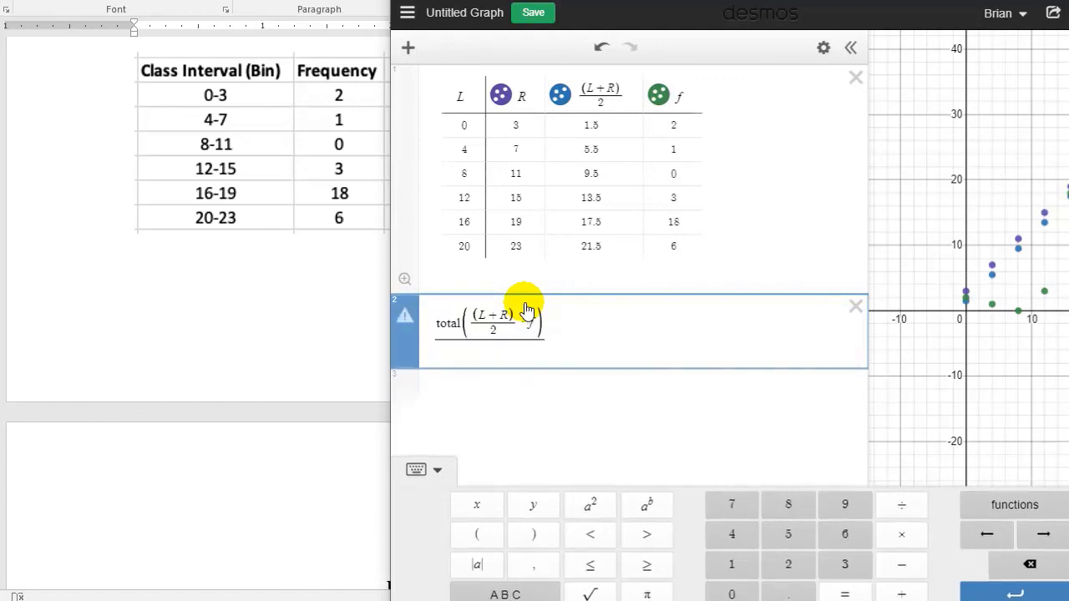
pyautogui.write('total(f)')
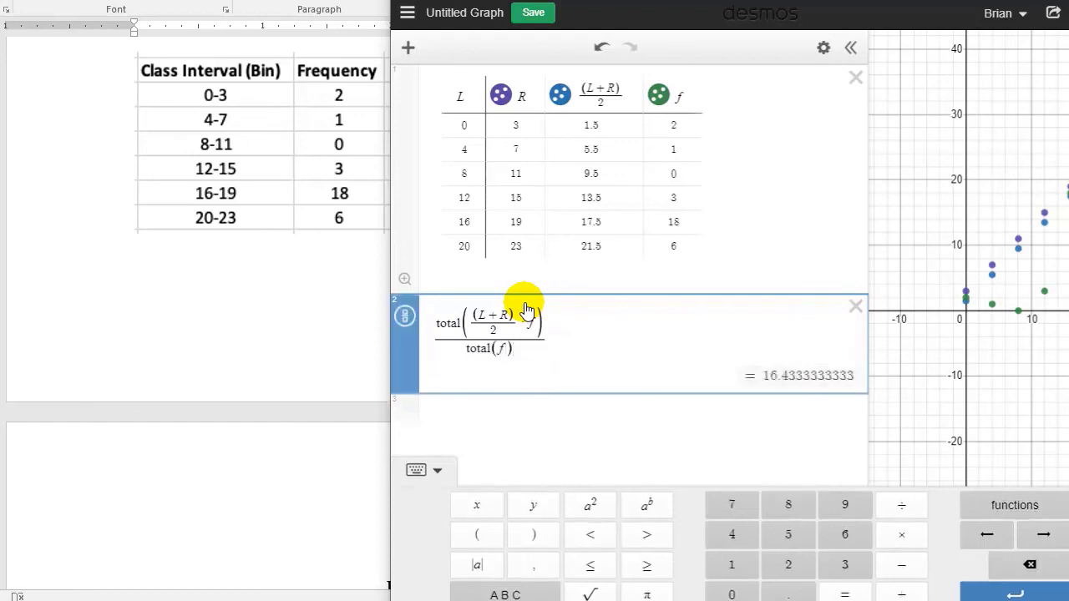